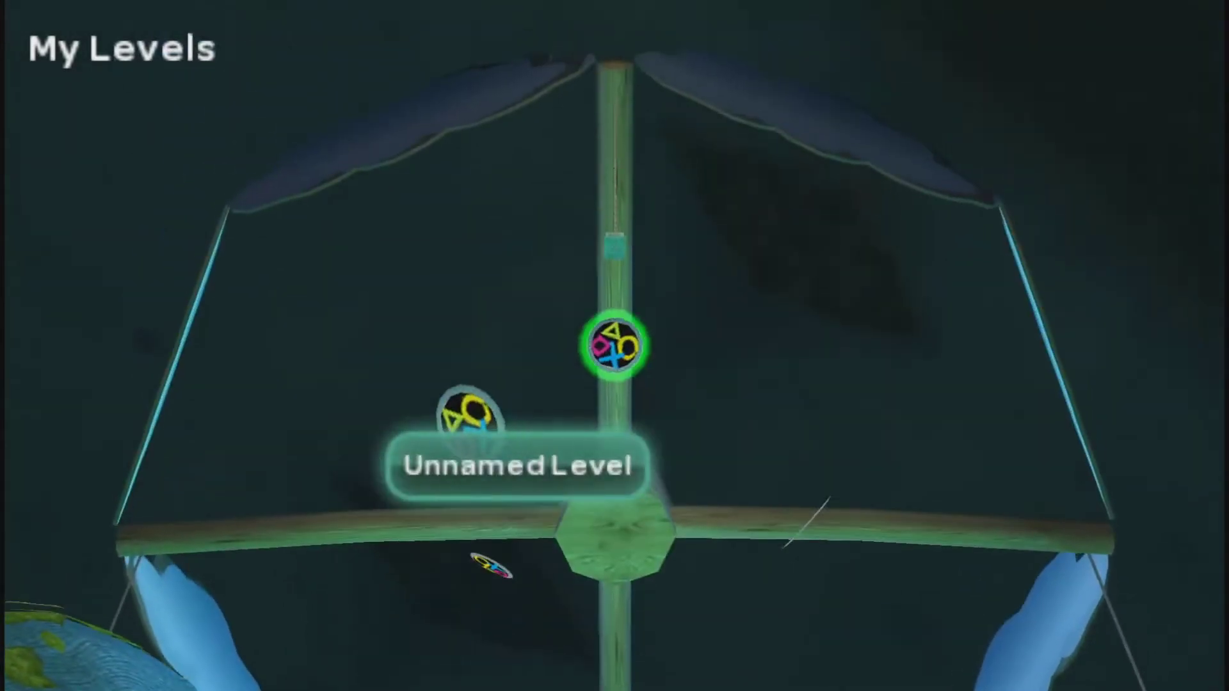
Create a new level from the Blank Level option and close the materials list
key(Return)
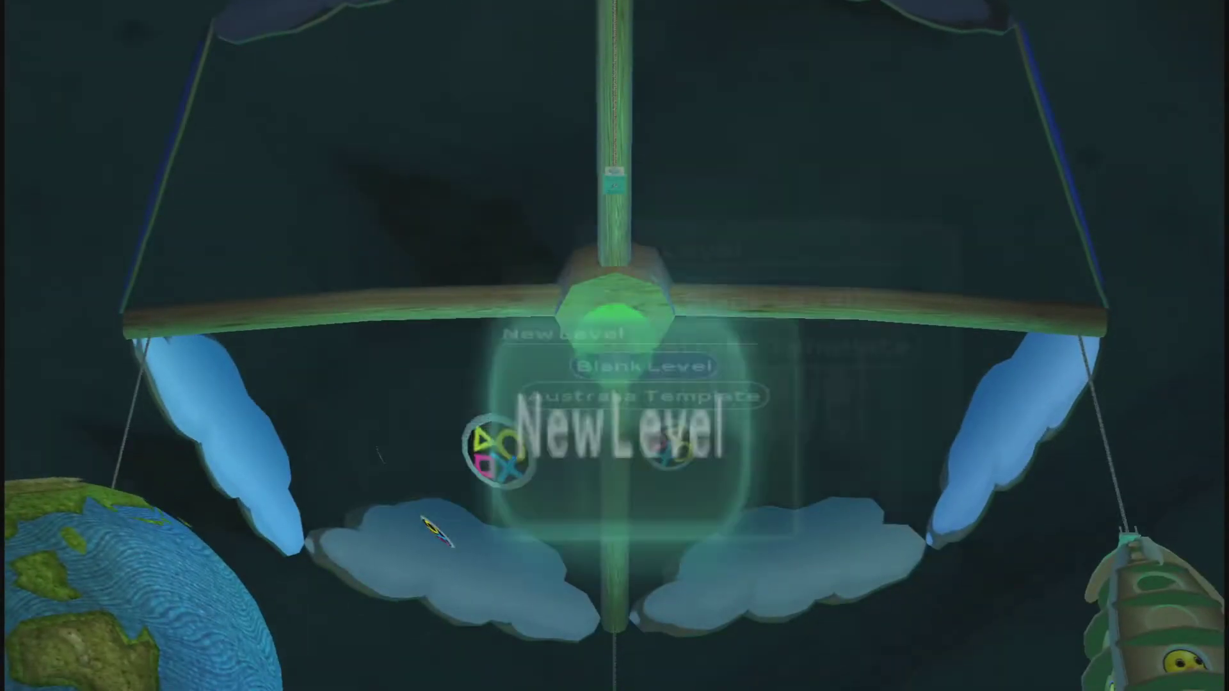
key(Return)
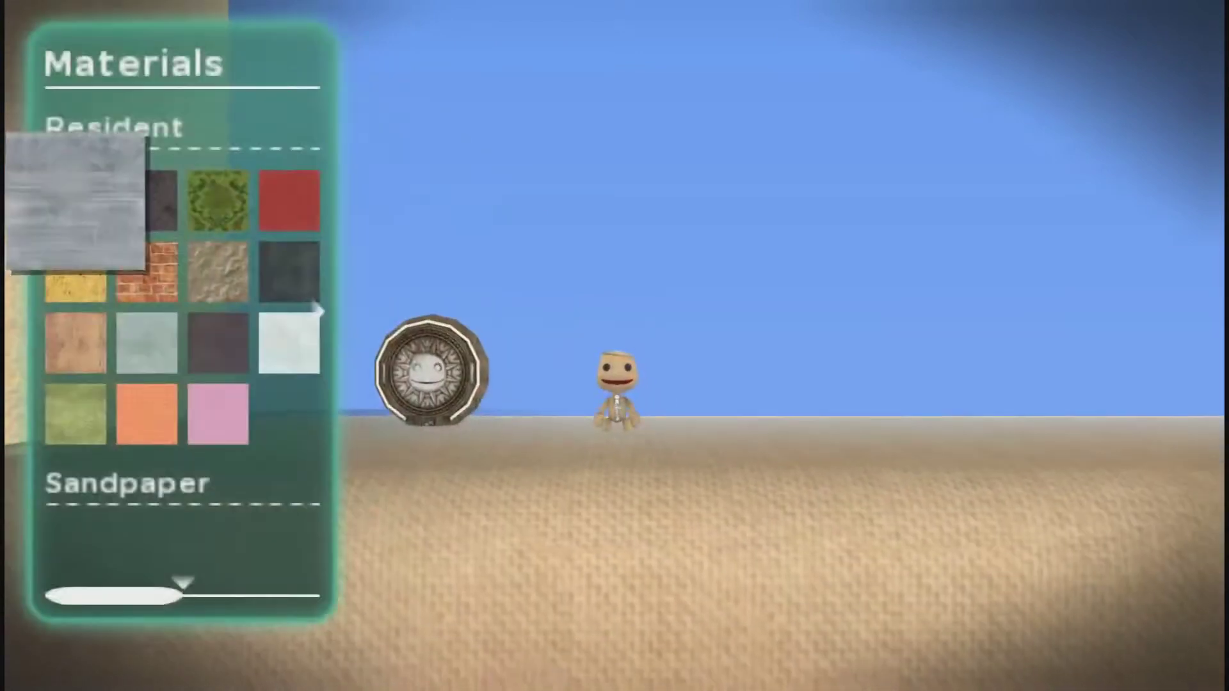
key(Escape)
key(Escape)
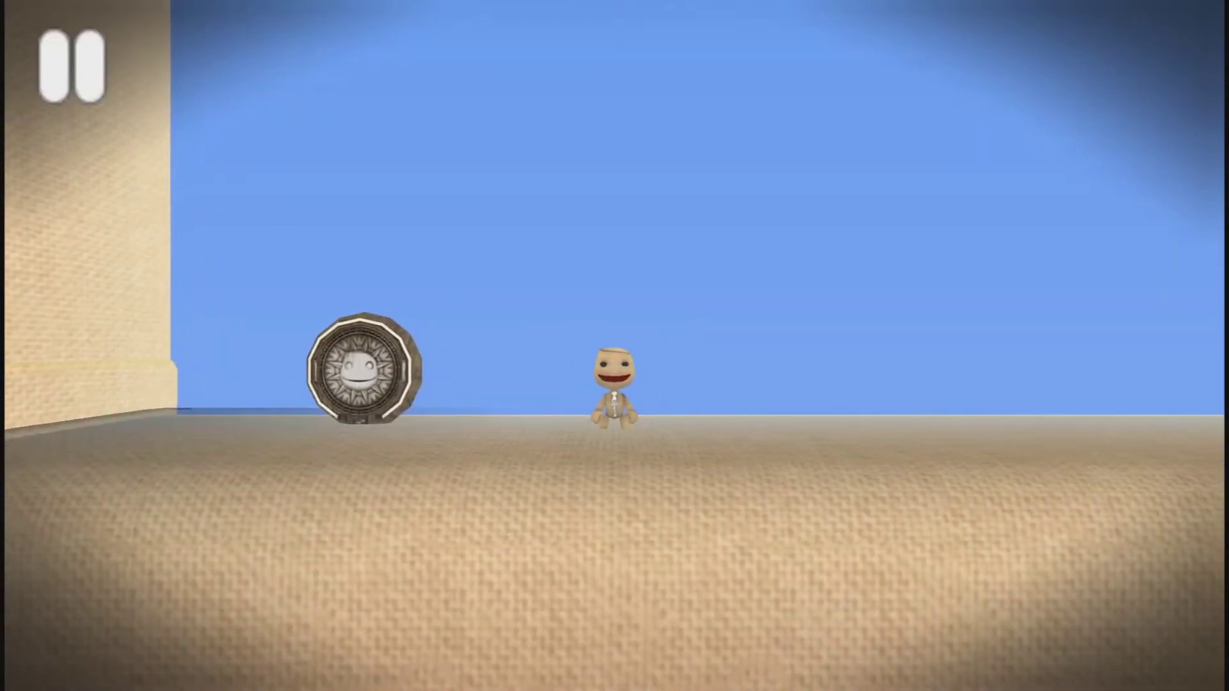
key(s)
key(Escape)
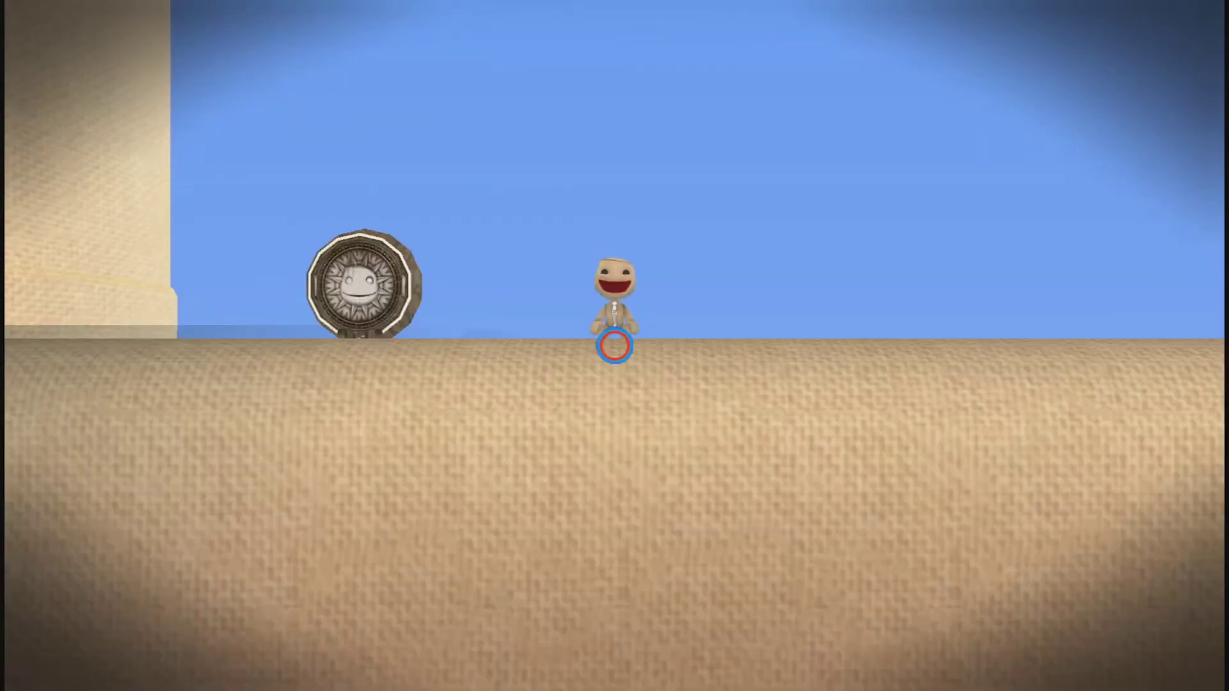
key(space)
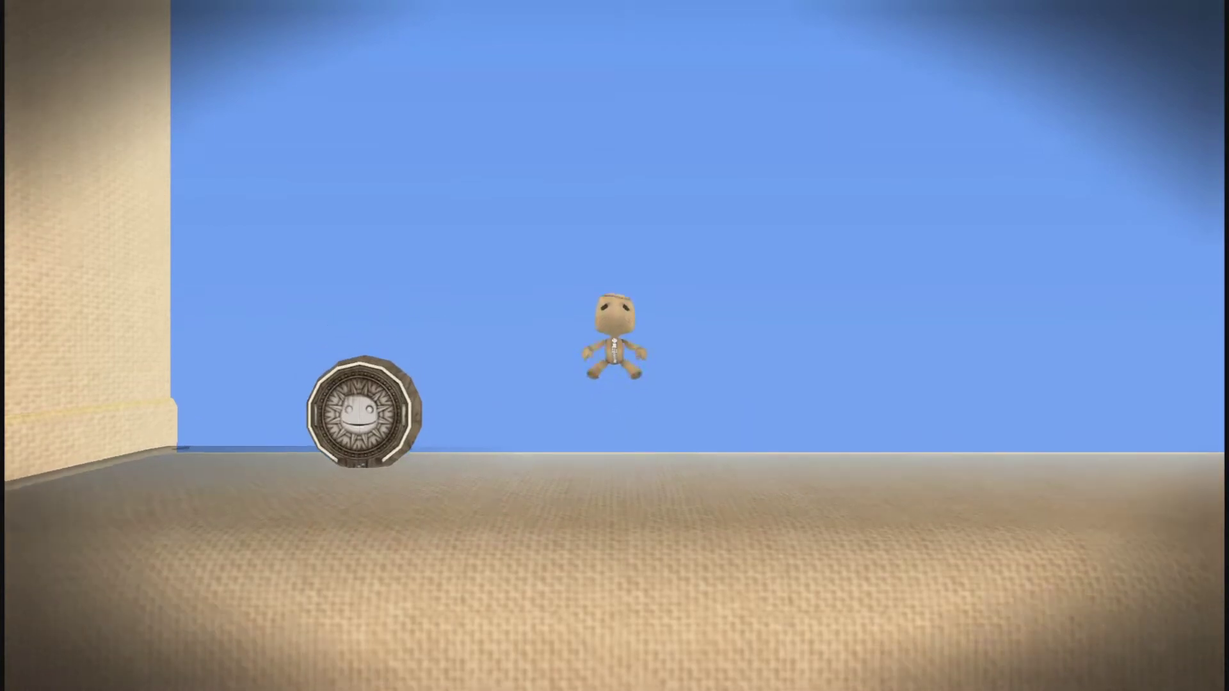
key(s)
key(space)
key(w)
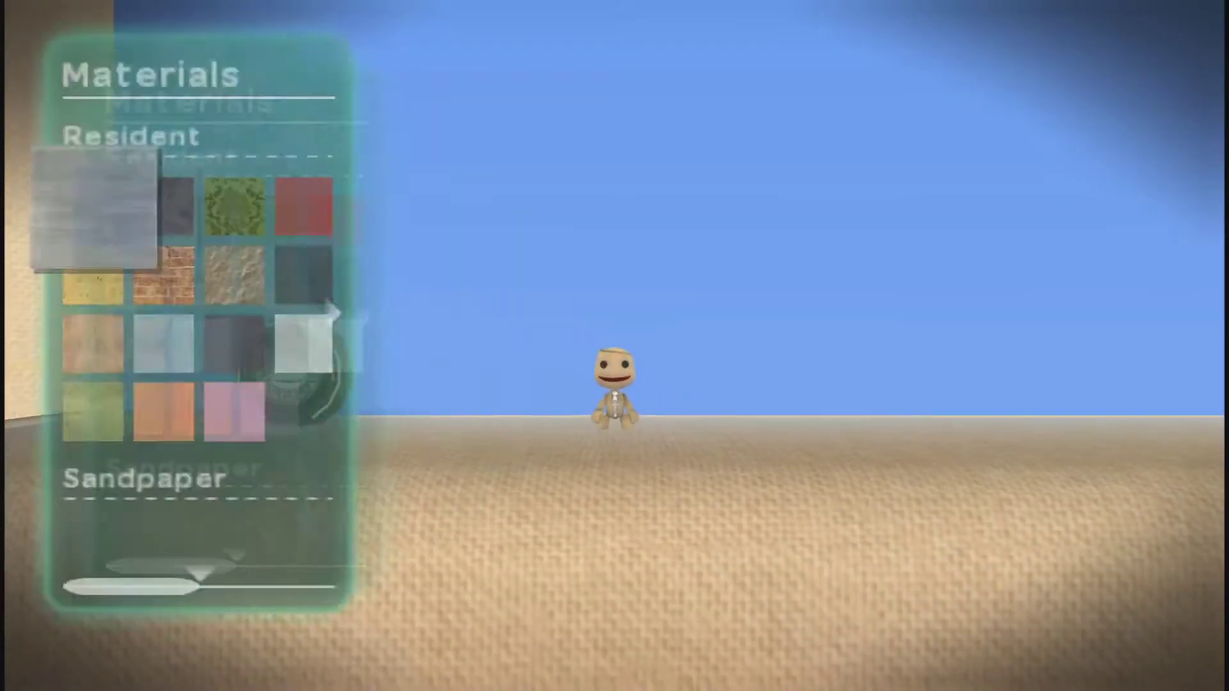
Try to place a Resident material as landscape using the square from the basic shapes
key(c)
key(c)
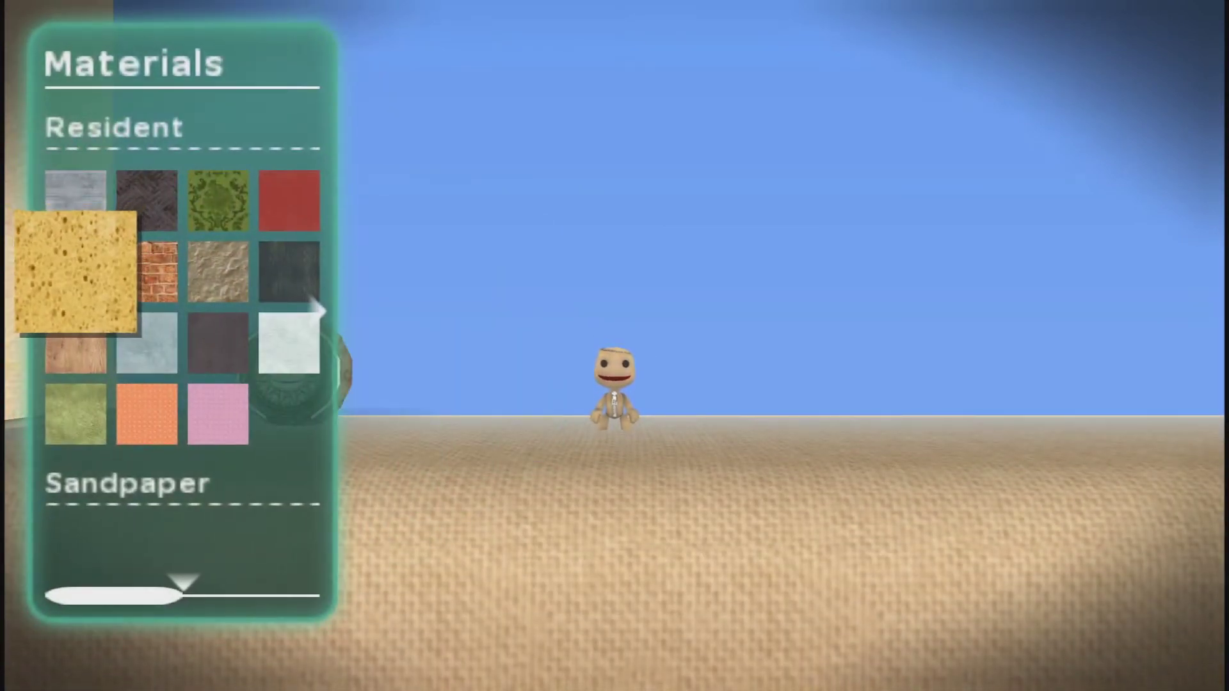
key(Down)
key(Up)
key(Down)
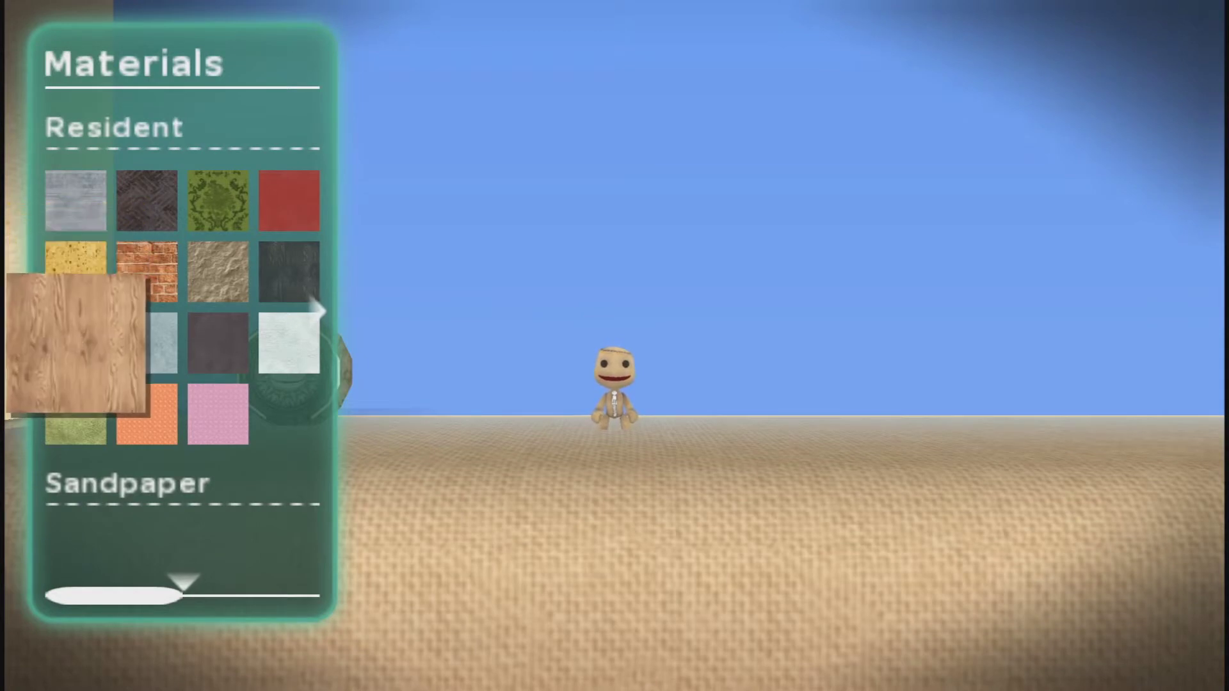
key(Right)
key(Return)
key(Return)
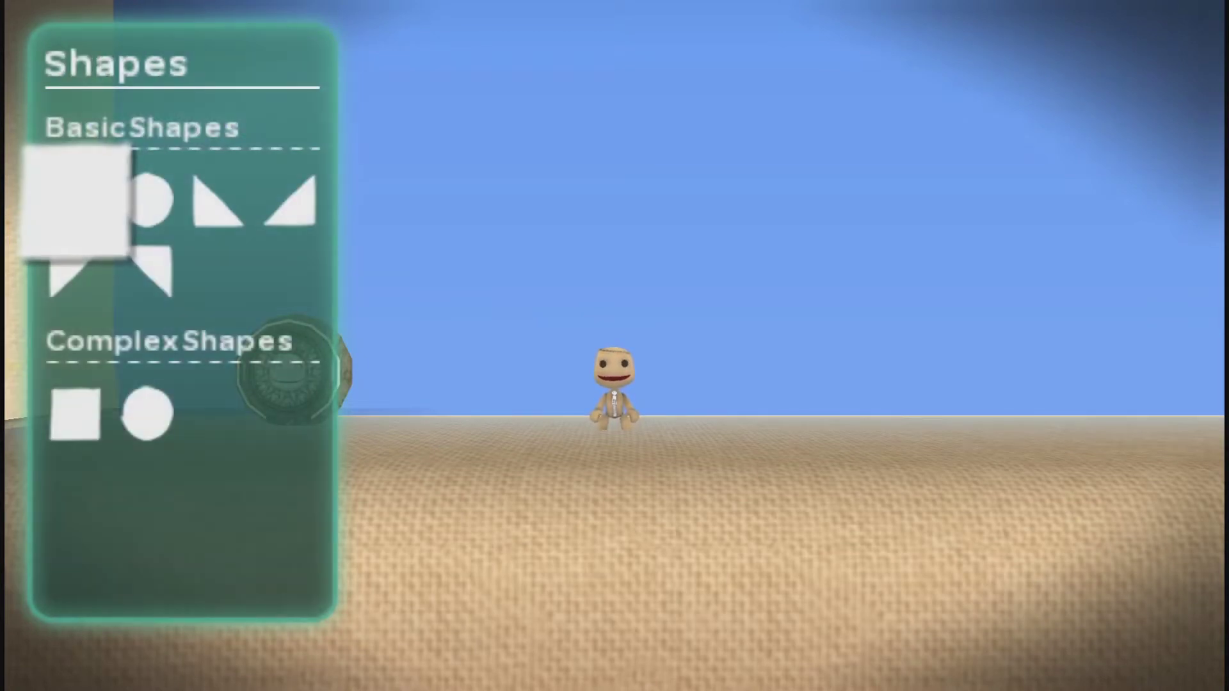
key(Return)
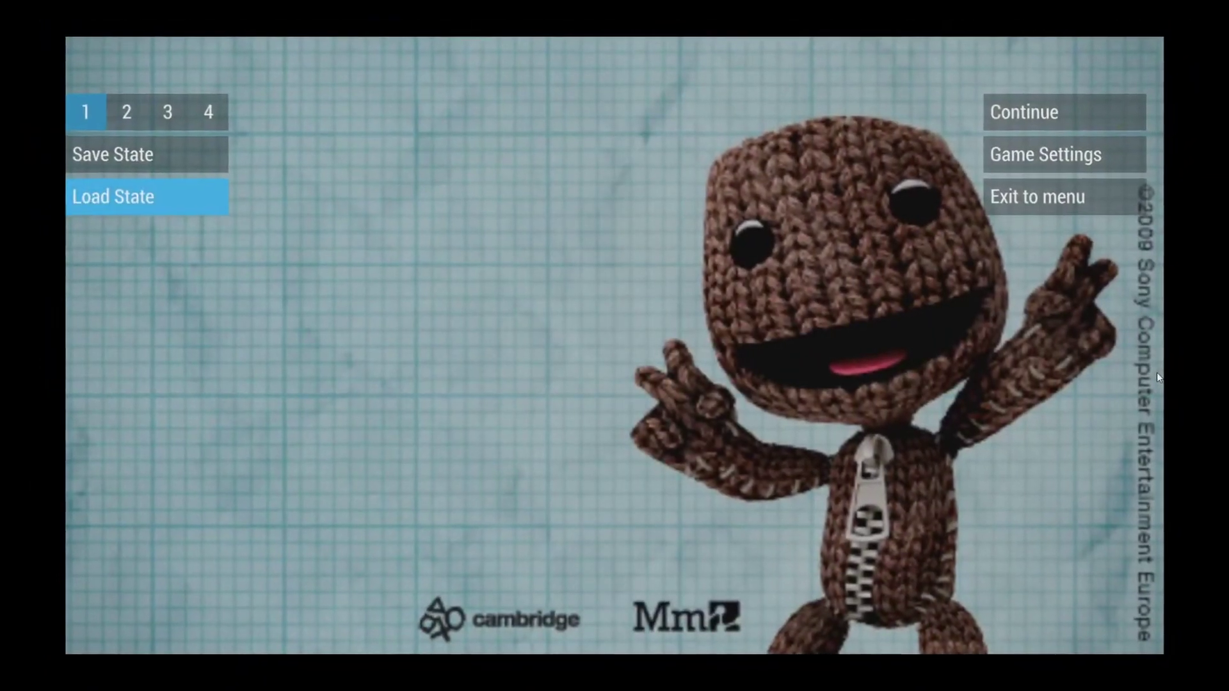
Load the emulator save state from slot 1 and enter a level from My Levels for editing
key(Return)
key(Left)
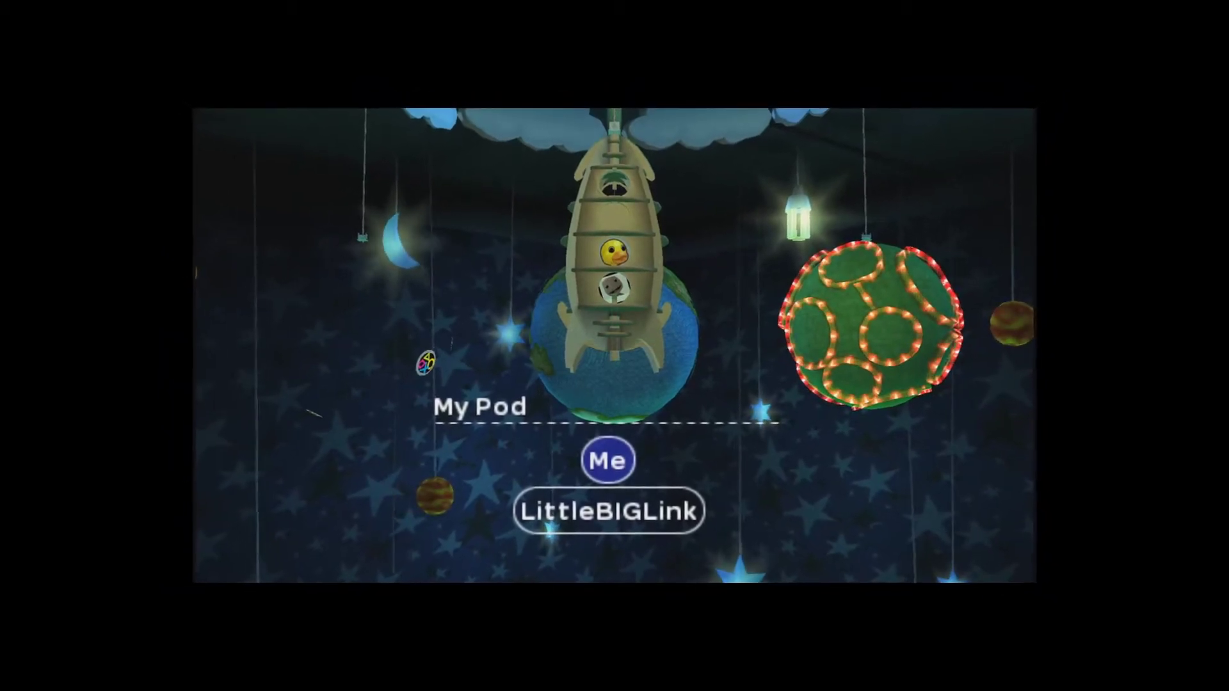
key(Right)
key(Return)
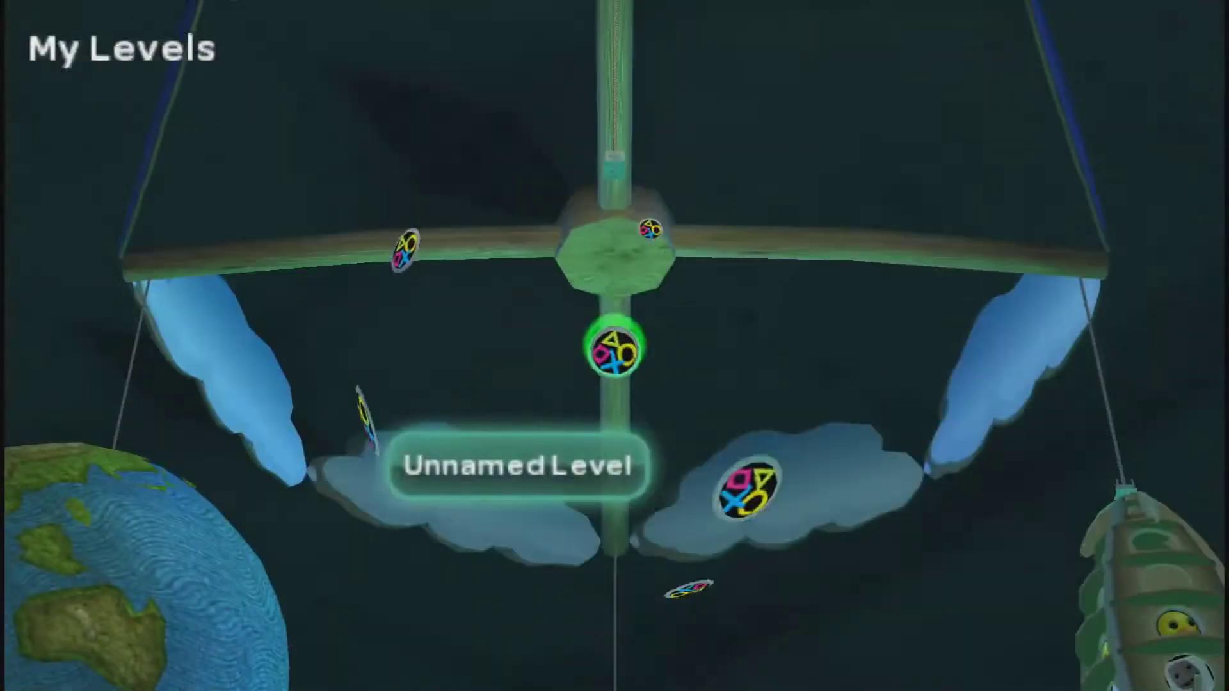
key(Return)
key(Return)
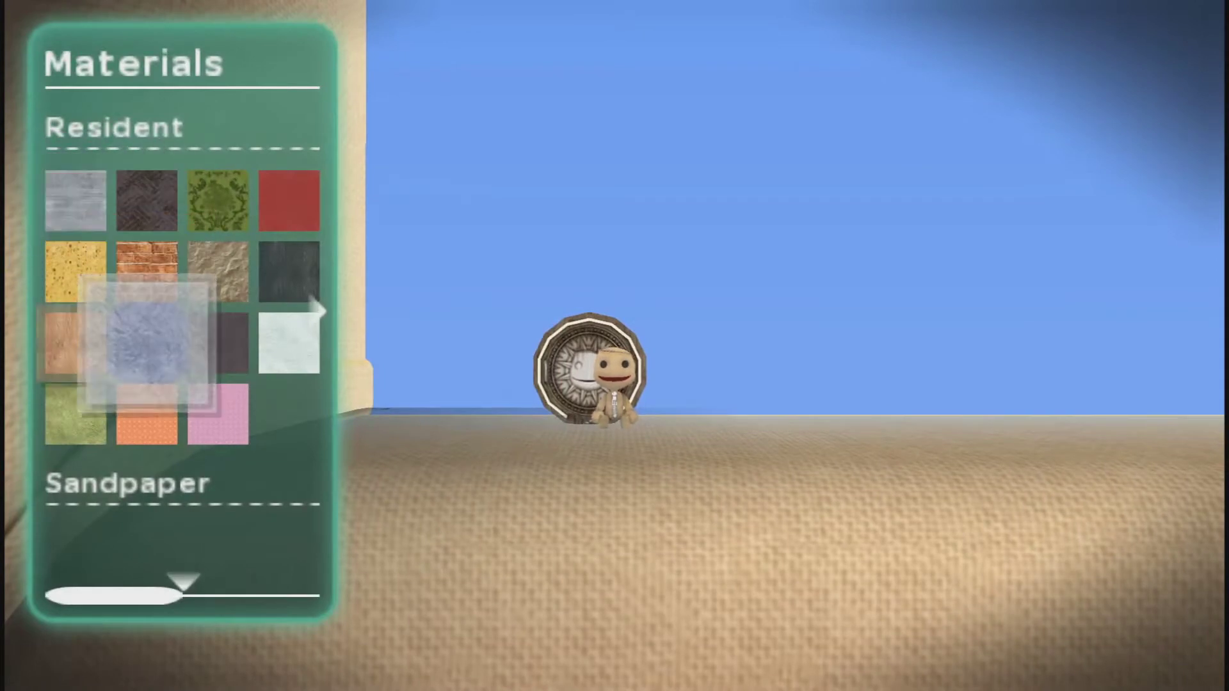
Choose the light wood Resident material as a Landscape piece with the basic square shape
key(Left)
key(Right)
key(Left)
key(Right)
key(Up)
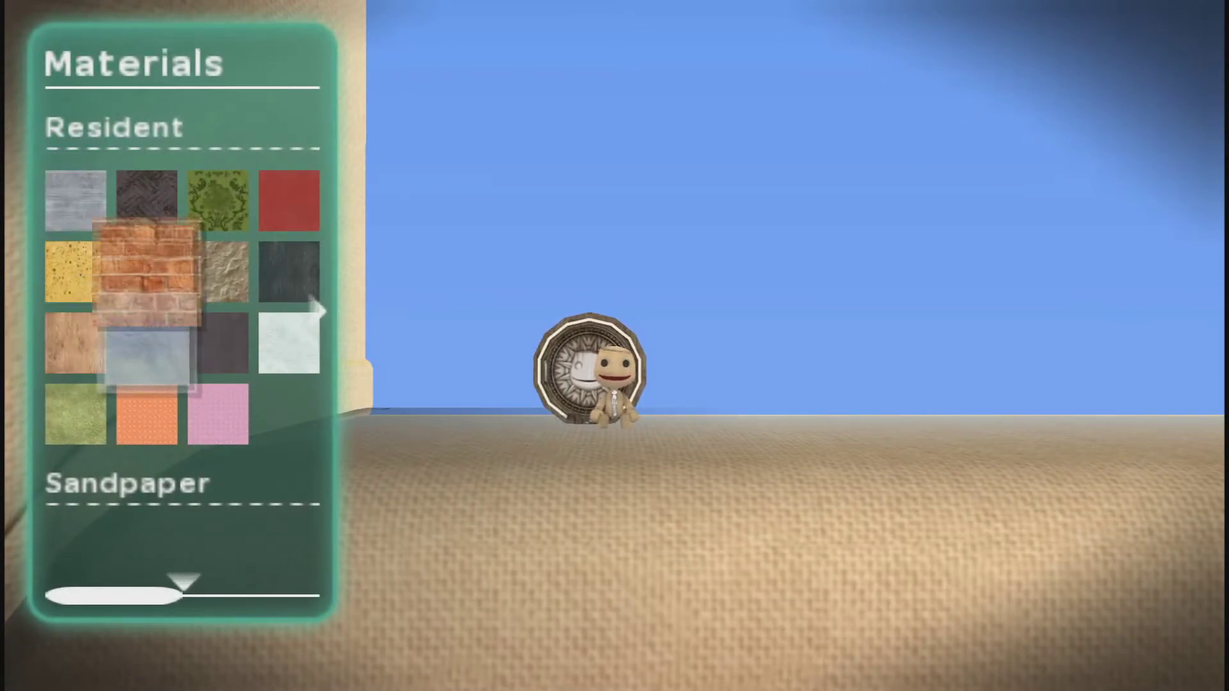
key(Left)
key(Down)
key(Return)
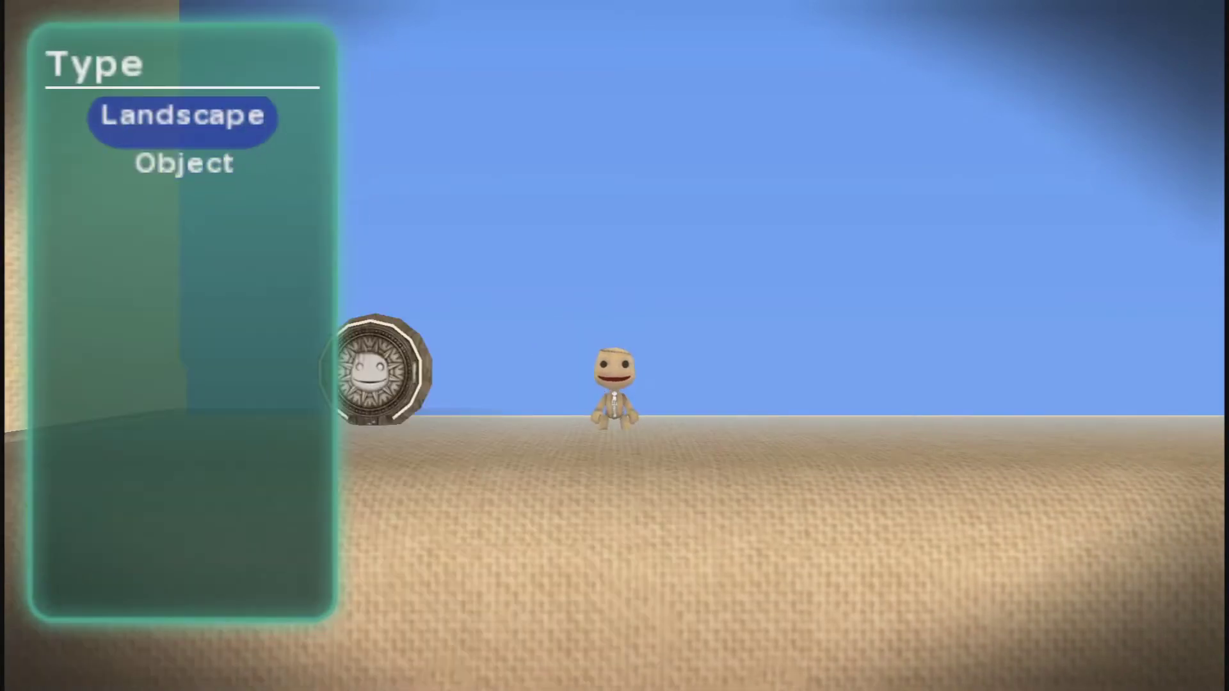
key(Return)
key(Return)
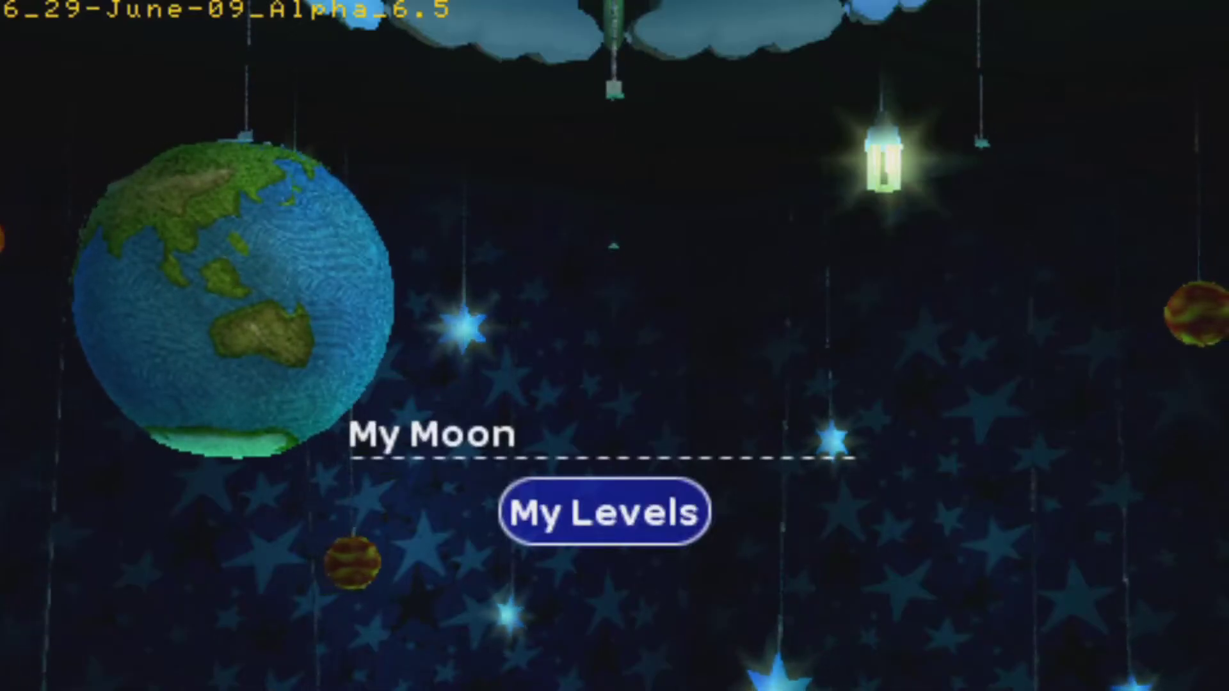
Create a new level in My Levels and check the materials in its goodies bag
key(Return)
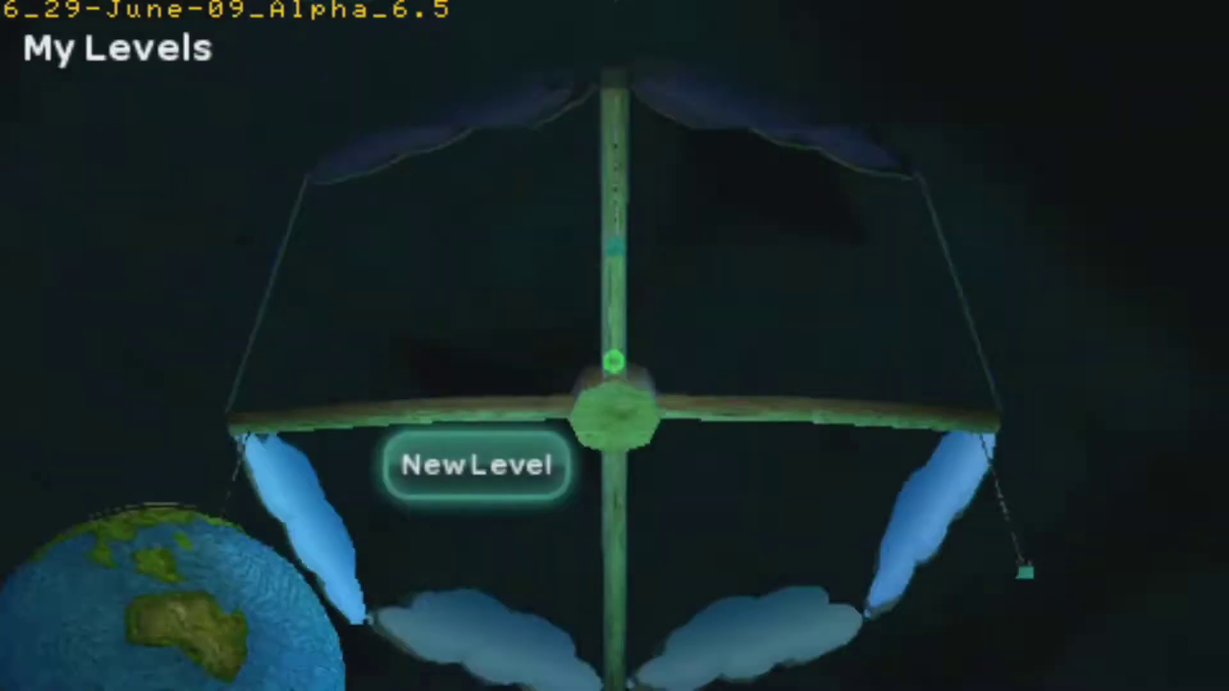
key(Return)
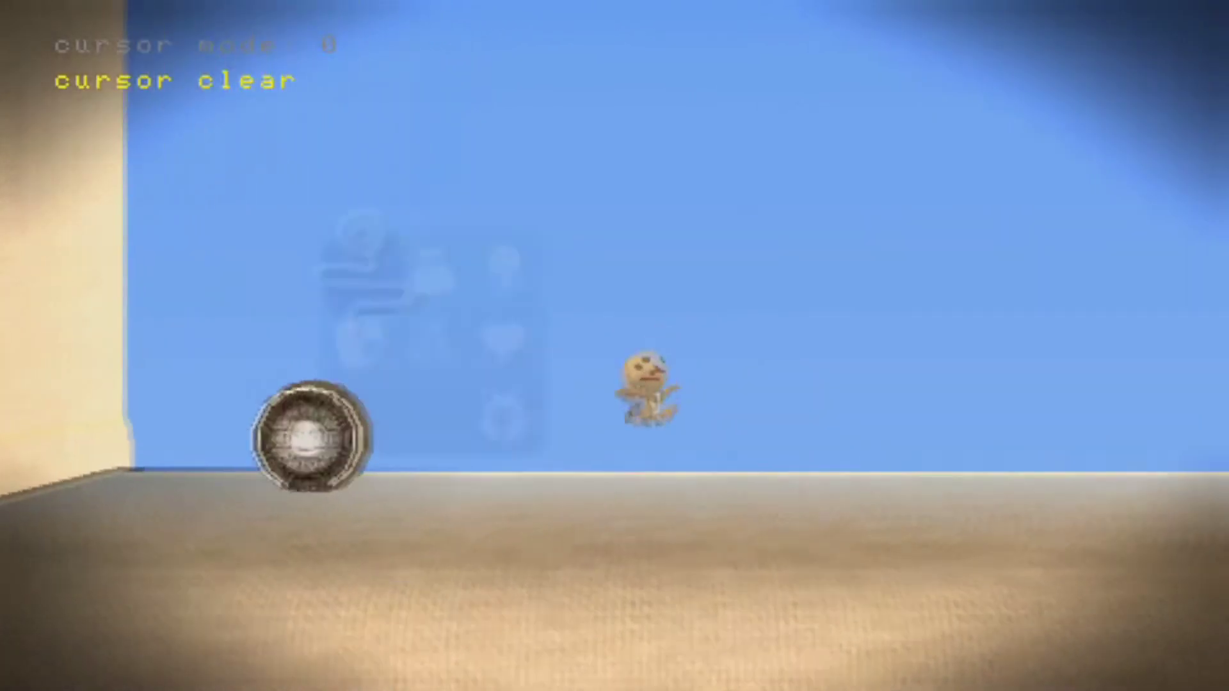
key(Right)
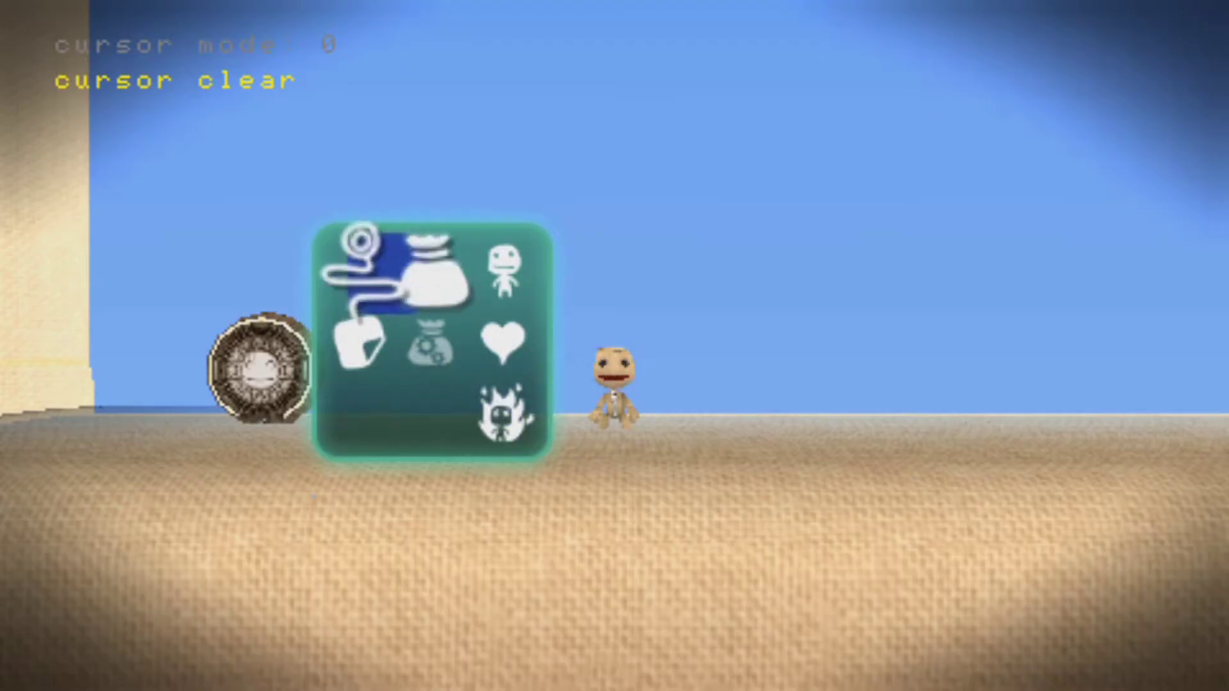
key(x)
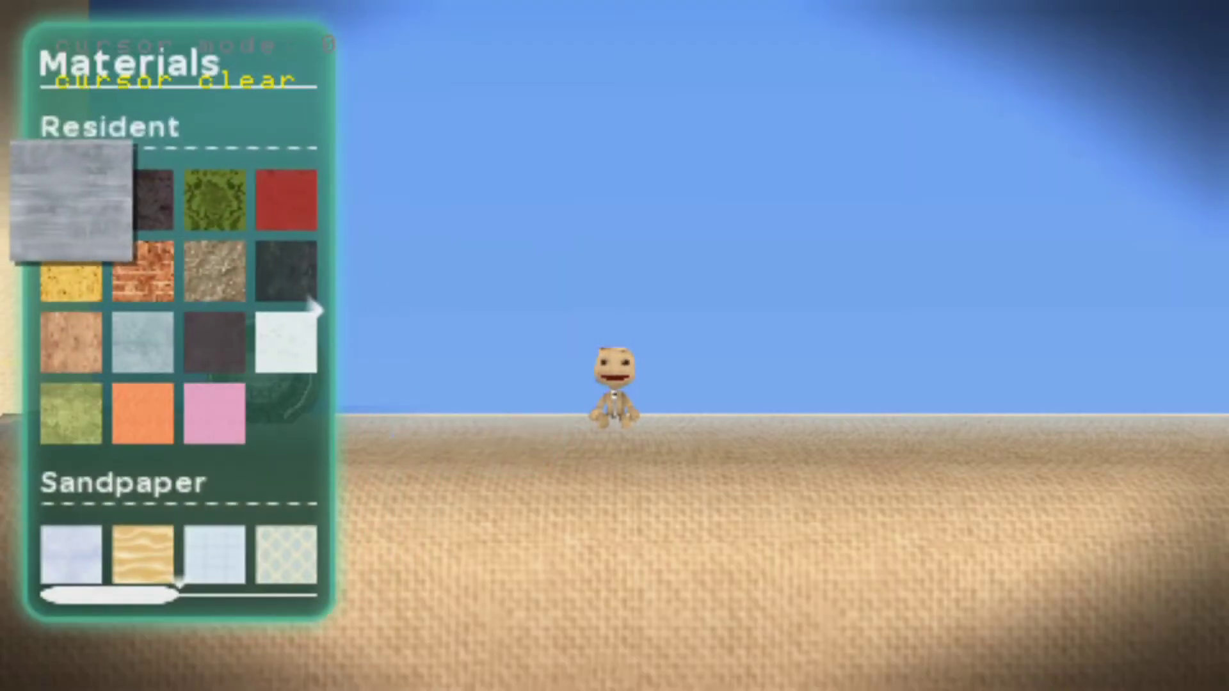
key(Escape)
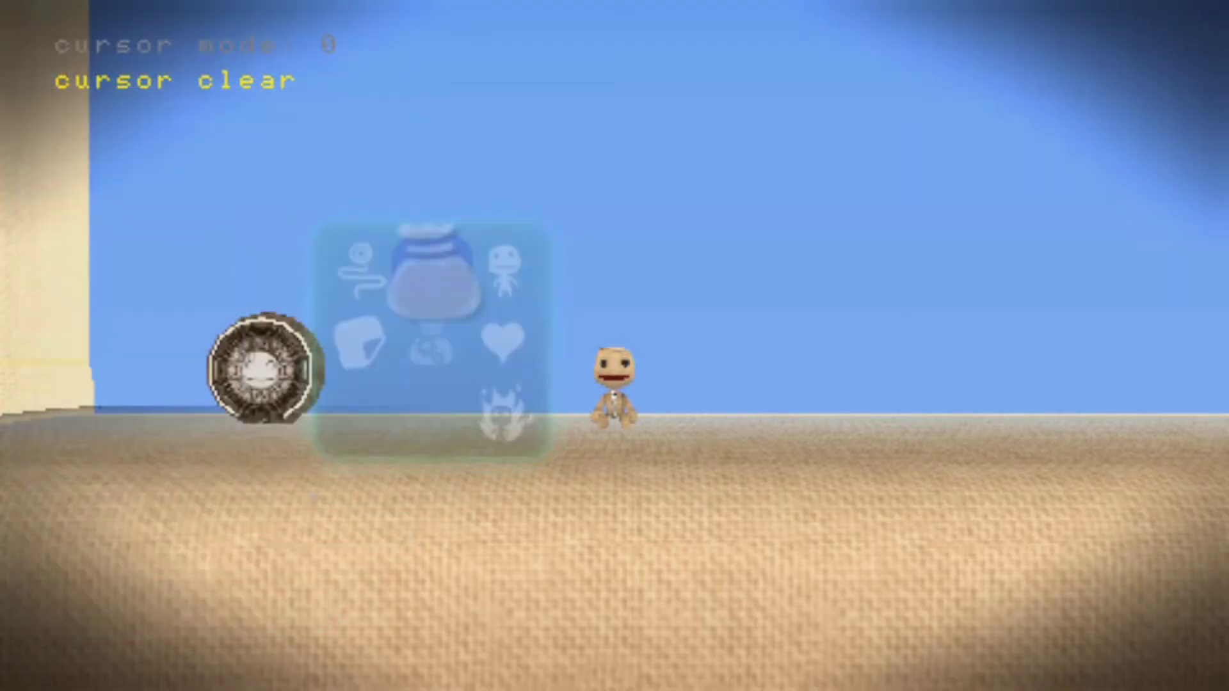
Draw a long slab of light wood with a lower step at one end on the ground and grab it with the edit cursor
key(z)
key(Right)
key(x)
key(Down)
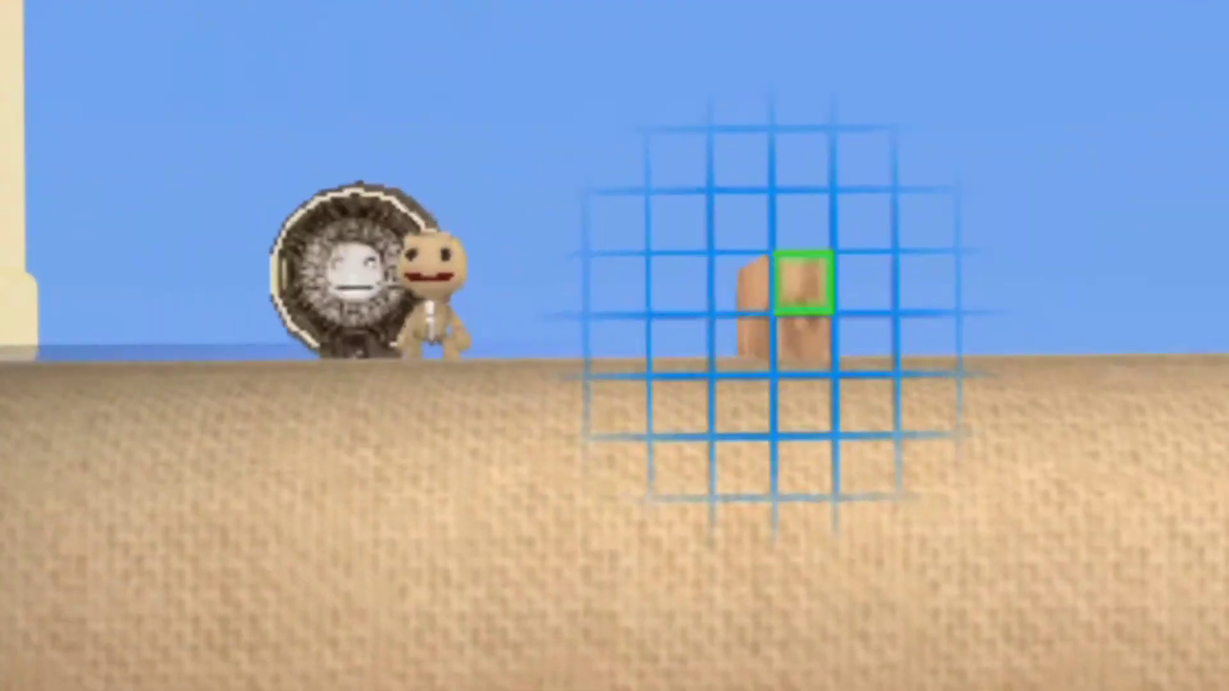
key(Up)
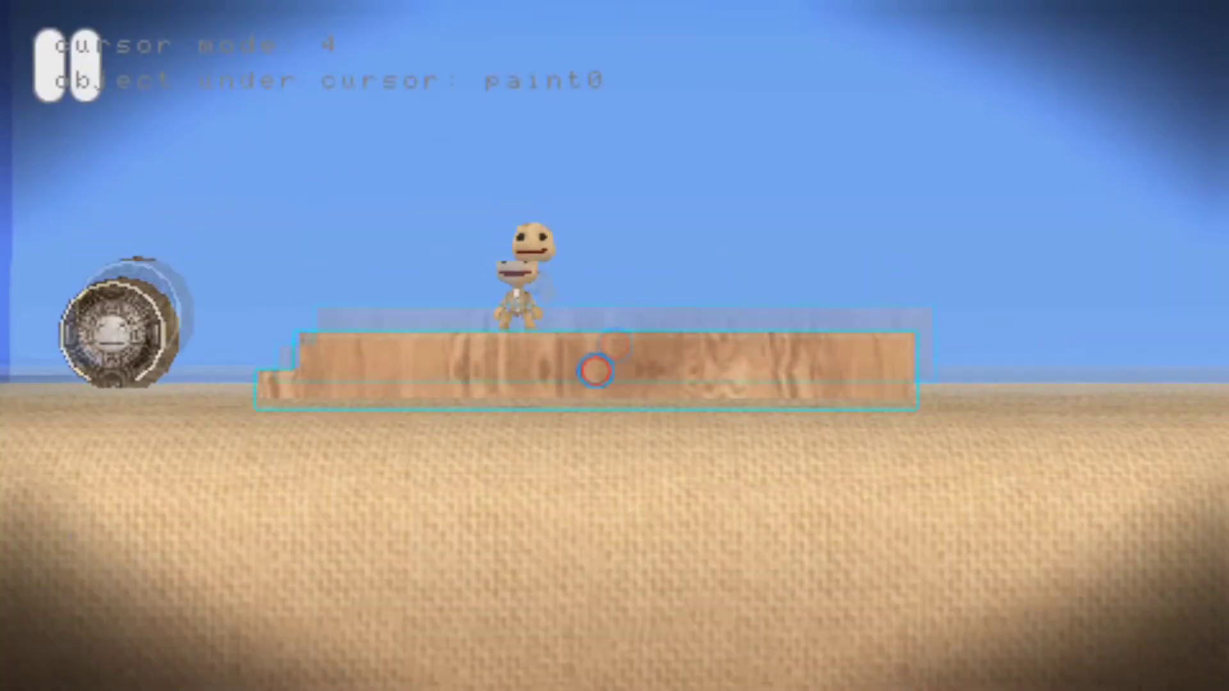
key(Return)
key(Up)
key(Up)
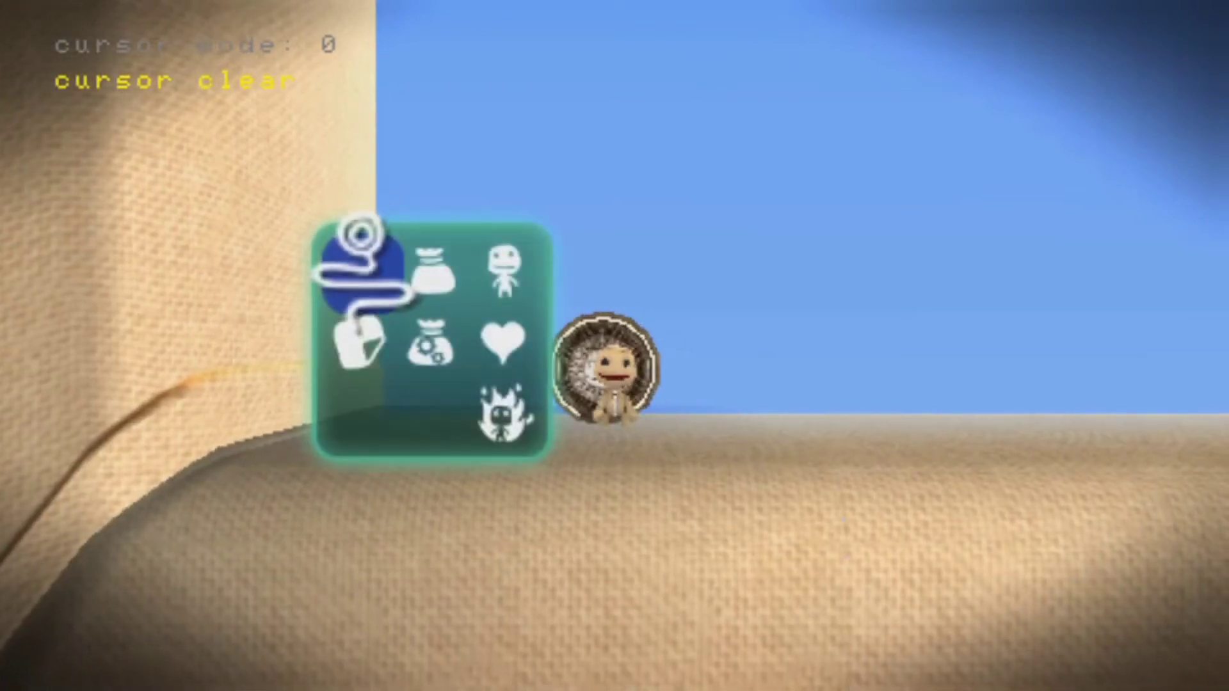
Look through the functions available in the tools bag
key(z)
key(d)
key(x)
key(z)
key(Right)
key(x)
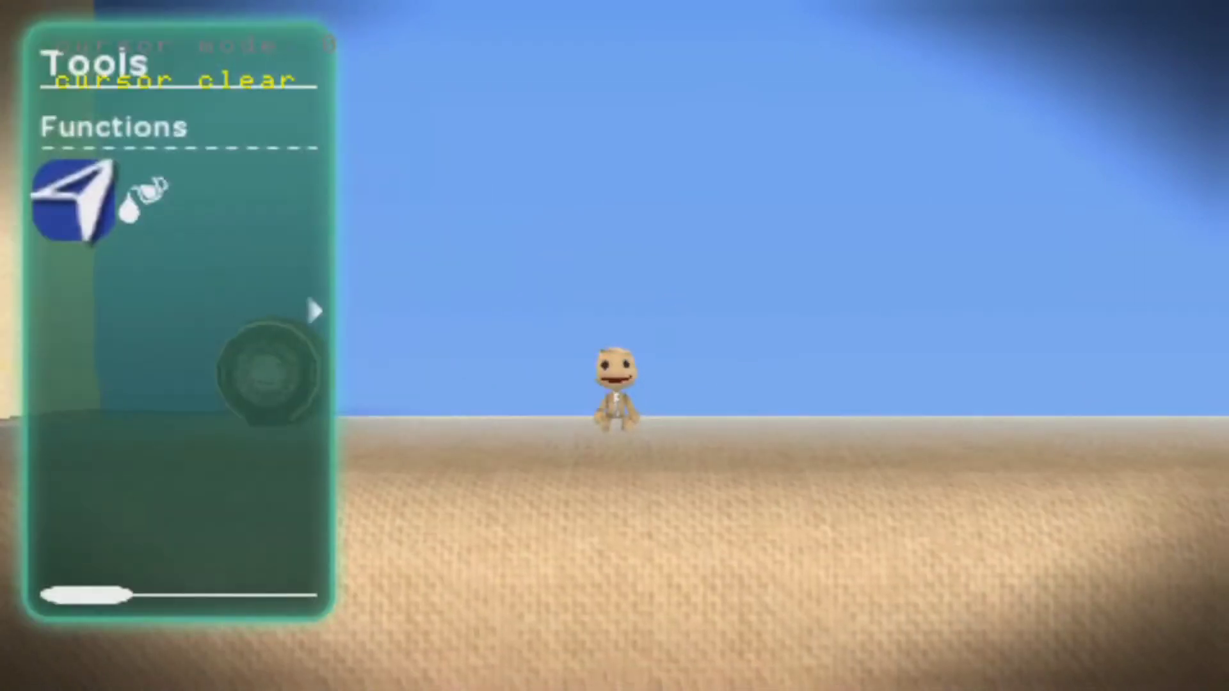
key(Right)
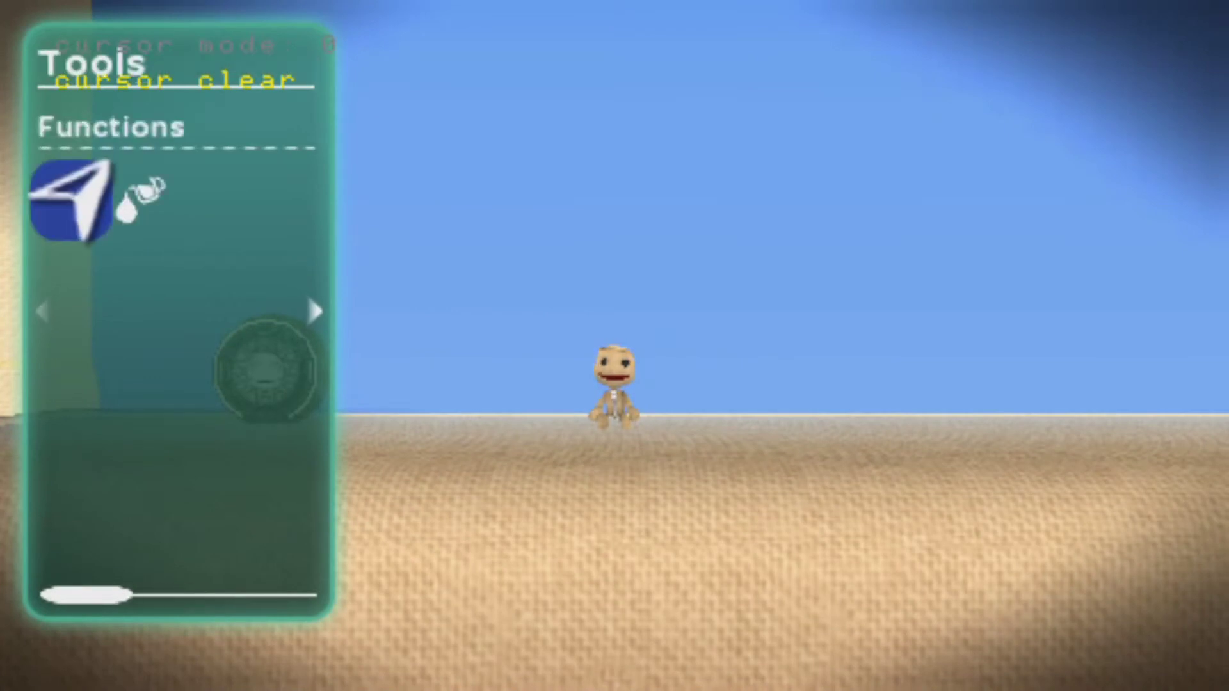
key(z)
key(x)
key(Right)
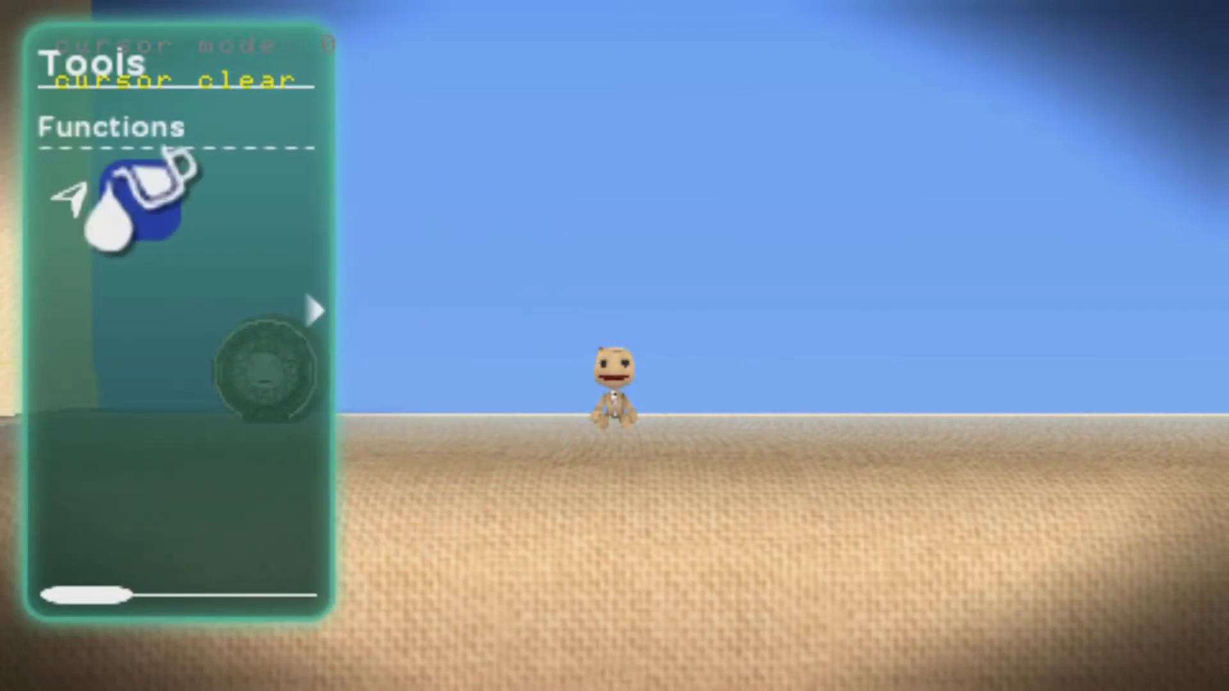
key(z)
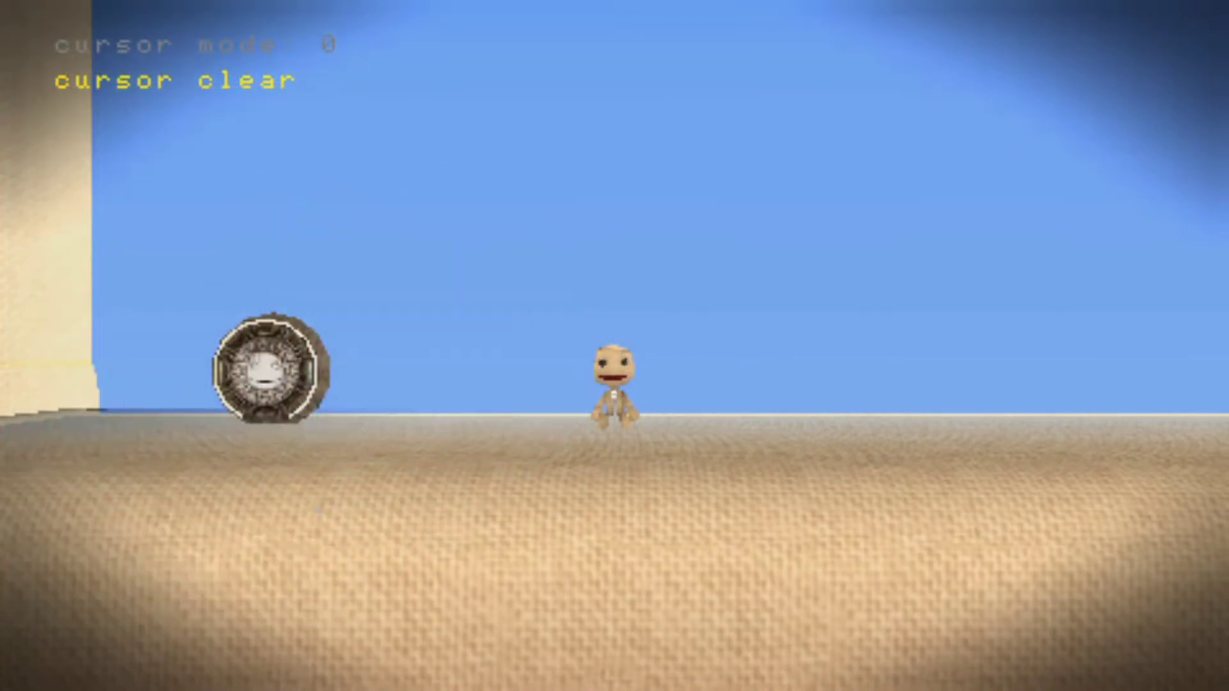
Pick the dark woven Resident material as a Landscape piece and place its square stamp at ground level beyond the character
key(a)
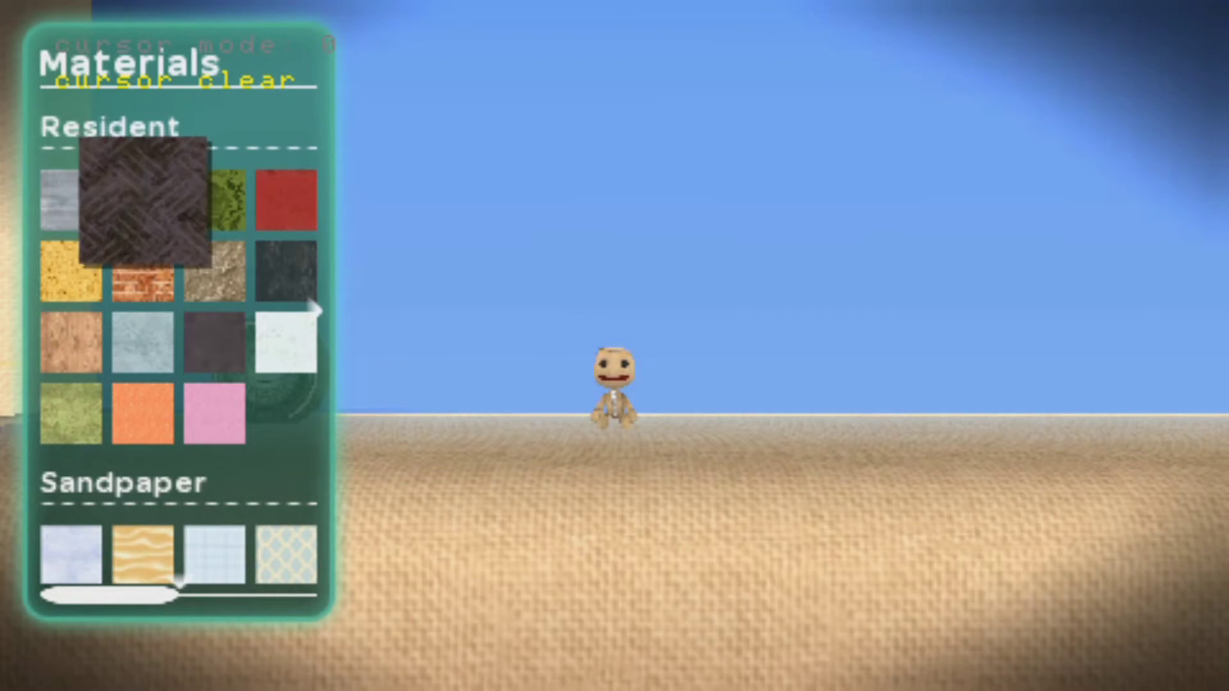
key(Return)
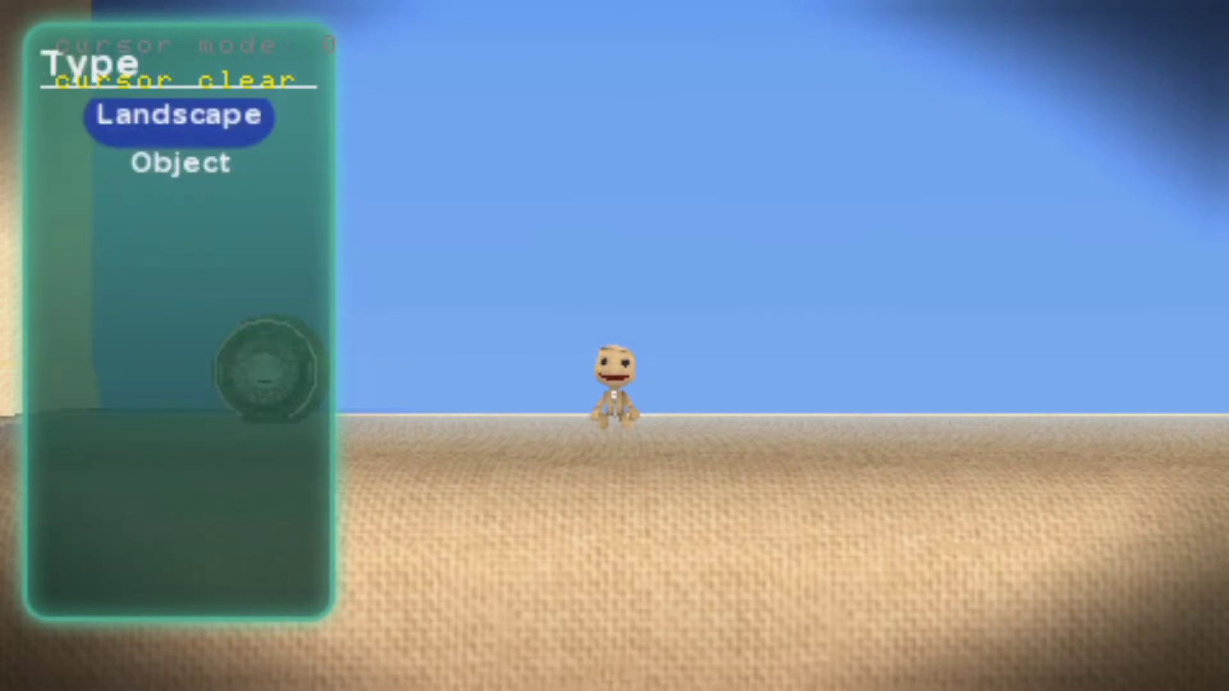
key(Return)
key(Return)
key(Left)
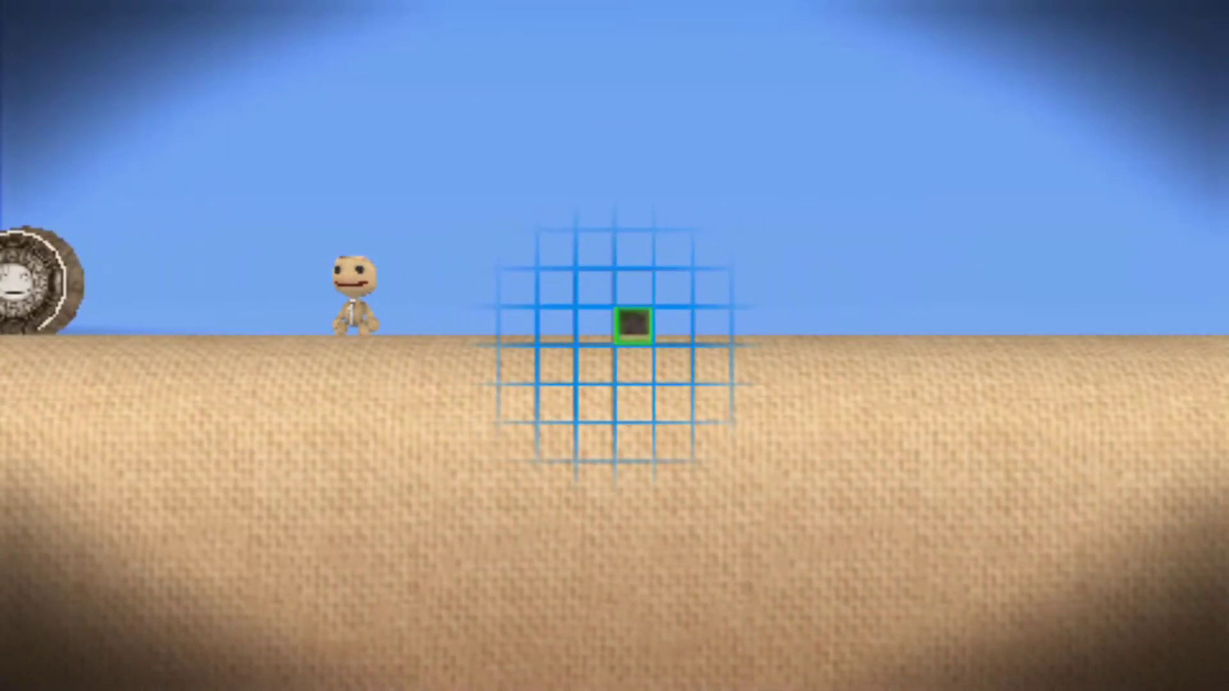
Draw a long raised beam of the dark woven material with supports at both ends and stepped blocks beyond the far support
key(Up)
key(Right)
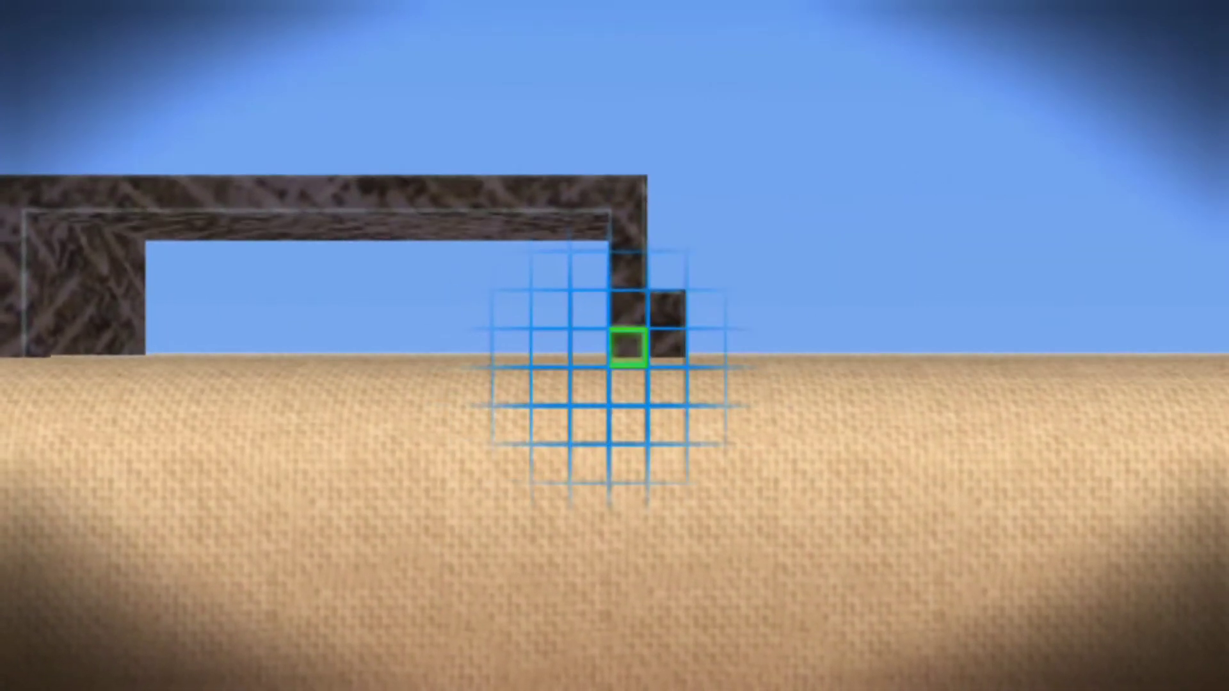
key(Up)
key(Up)
key(Right)
key(Right)
key(Up)
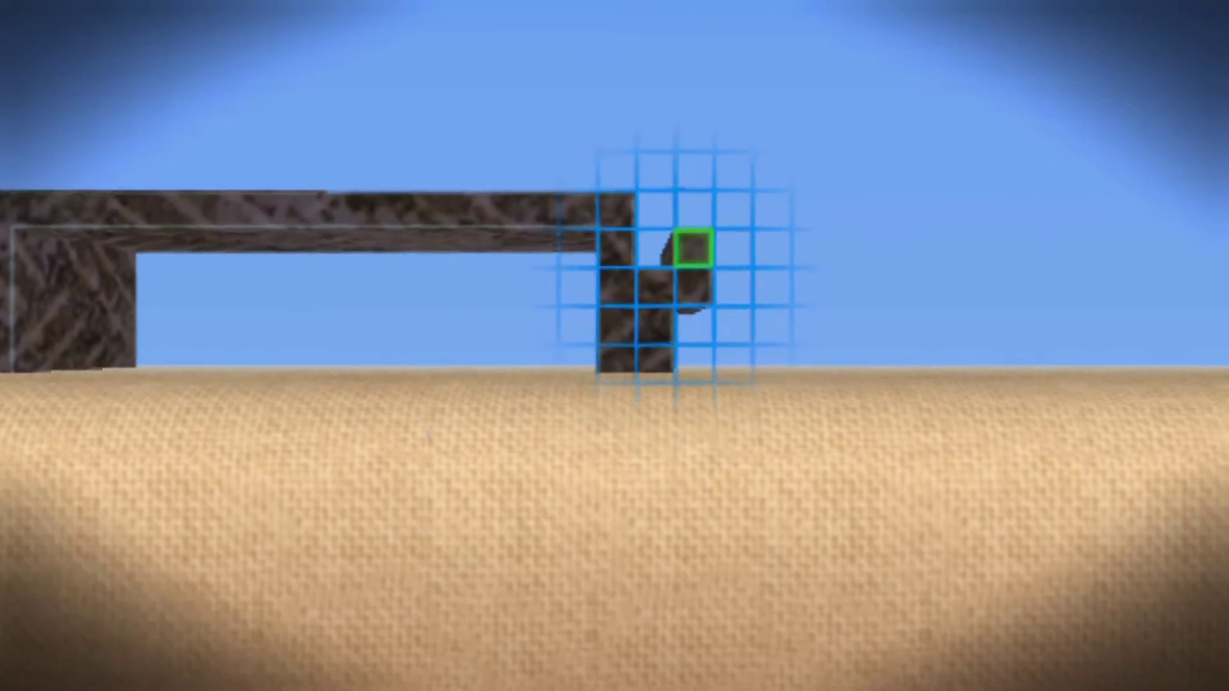
key(Up)
key(Left)
key(Up)
key(Down)
key(Down)
key(Up)
key(Right)
key(Right)
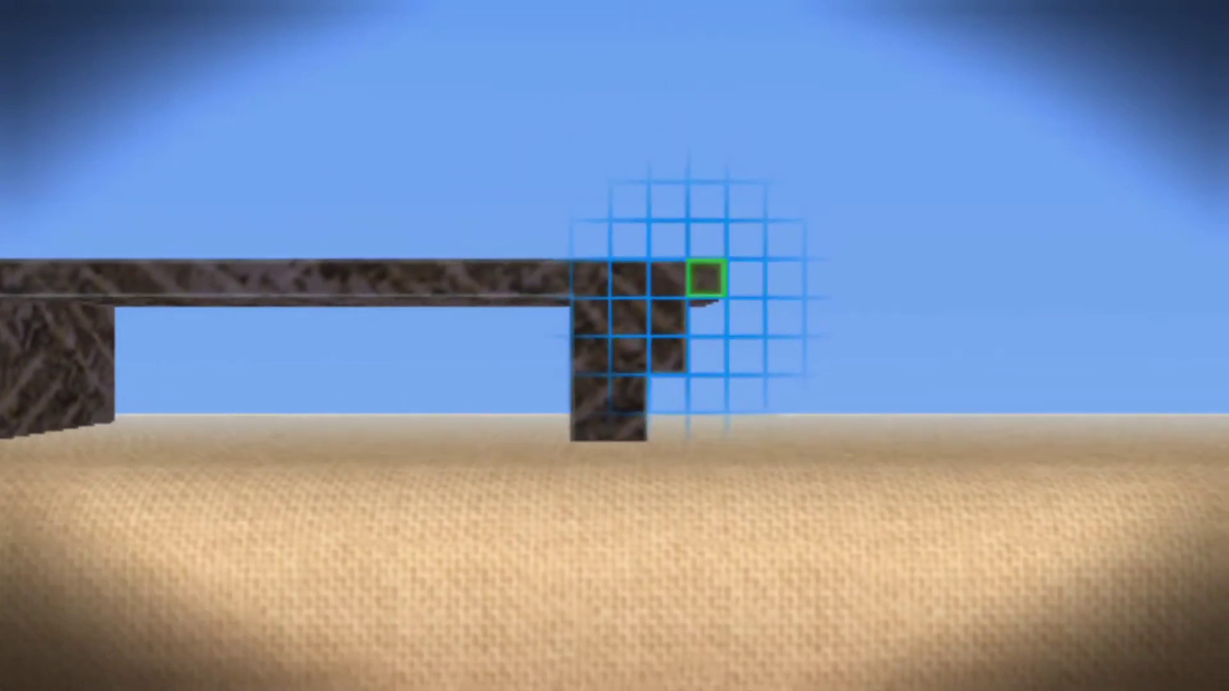
Extend the dark woven structure downward from its stepped end and back toward the start of the beam
key(Down)
key(Down)
key(Down)
key(Left)
key(Left)
key(Left)
key(Left)
key(Left)
key(Left)
key(Left)
key(Left)
key(Left)
key(Left)
key(Left)
key(Left)
Leave material placement and switch to the edit cursor beside the character
key(Escape)
key(Escape)
key(Escape)
key(Left)
key(Return)
key(Right)
key(Down)
key(Left)
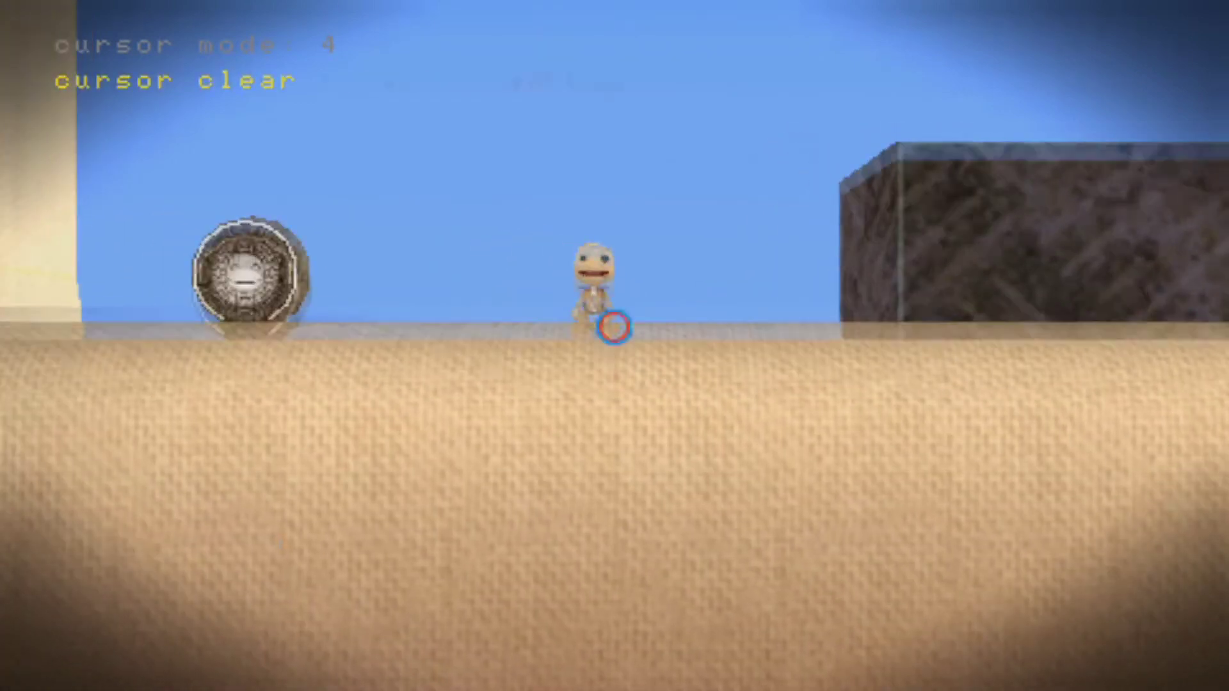
key(Up)
key(Down)
key(Left)
key(Up)
key(Right)
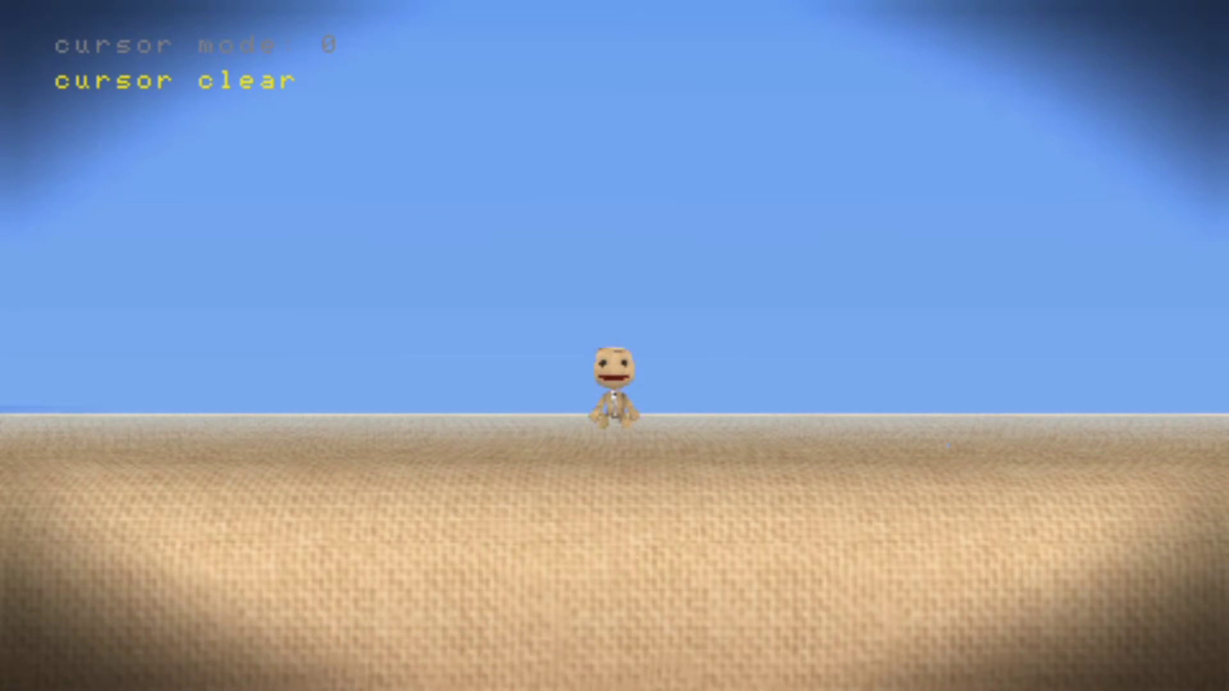
key(z)
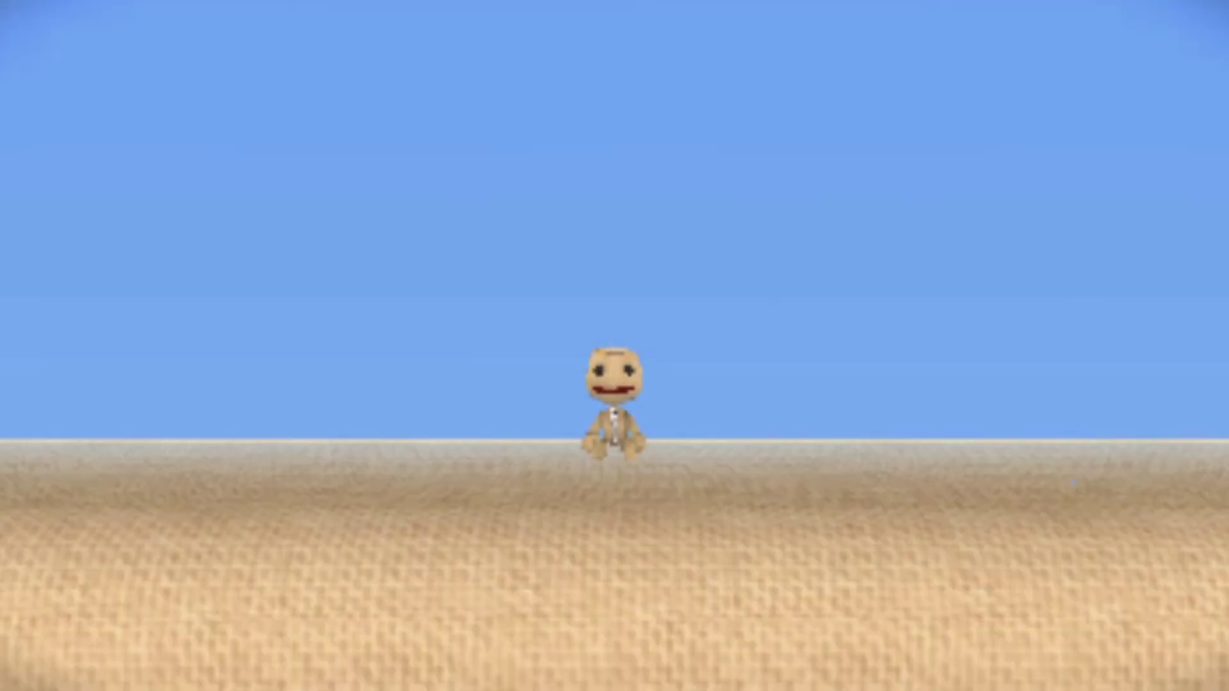
key(z)
key(x)
Pick the red brick Resident material as a Landscape piece and place a large square block on the ground beside the character
key(q)
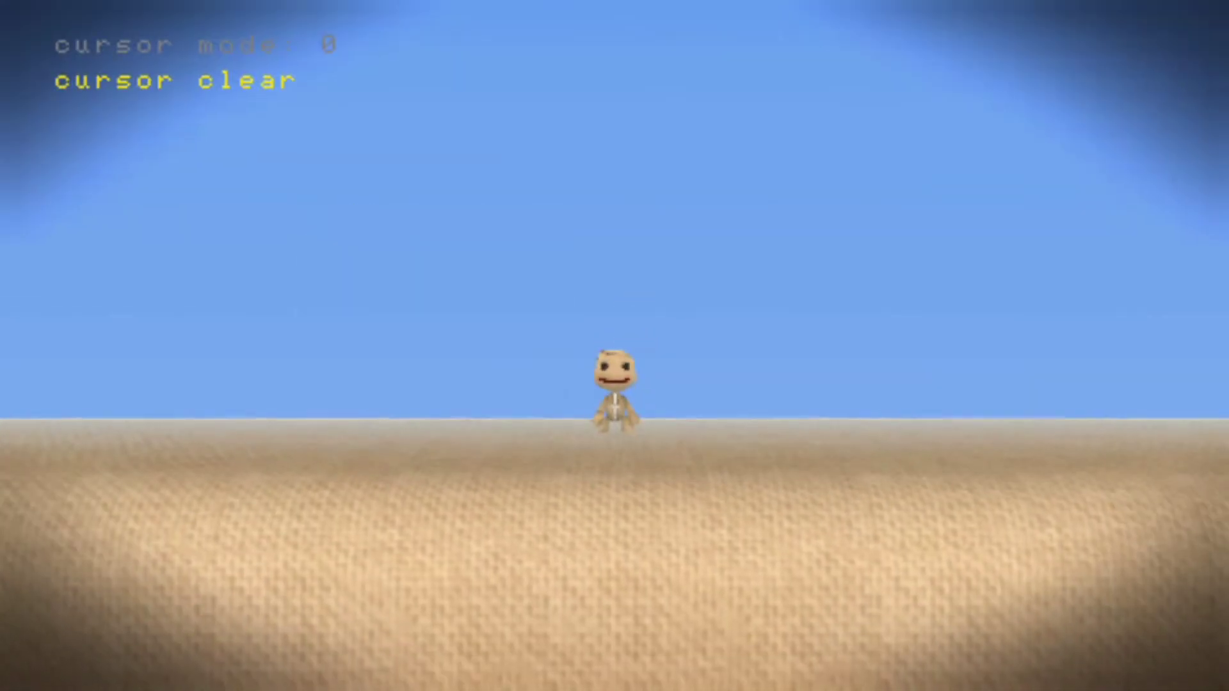
key(Down)
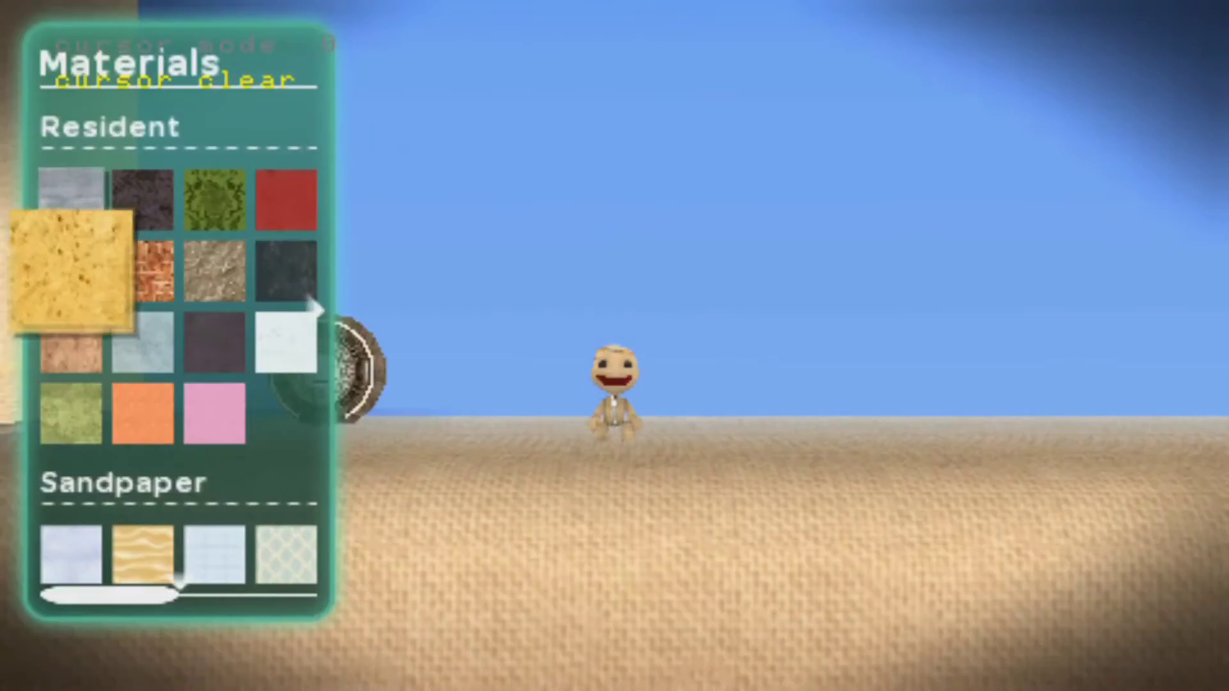
key(Right)
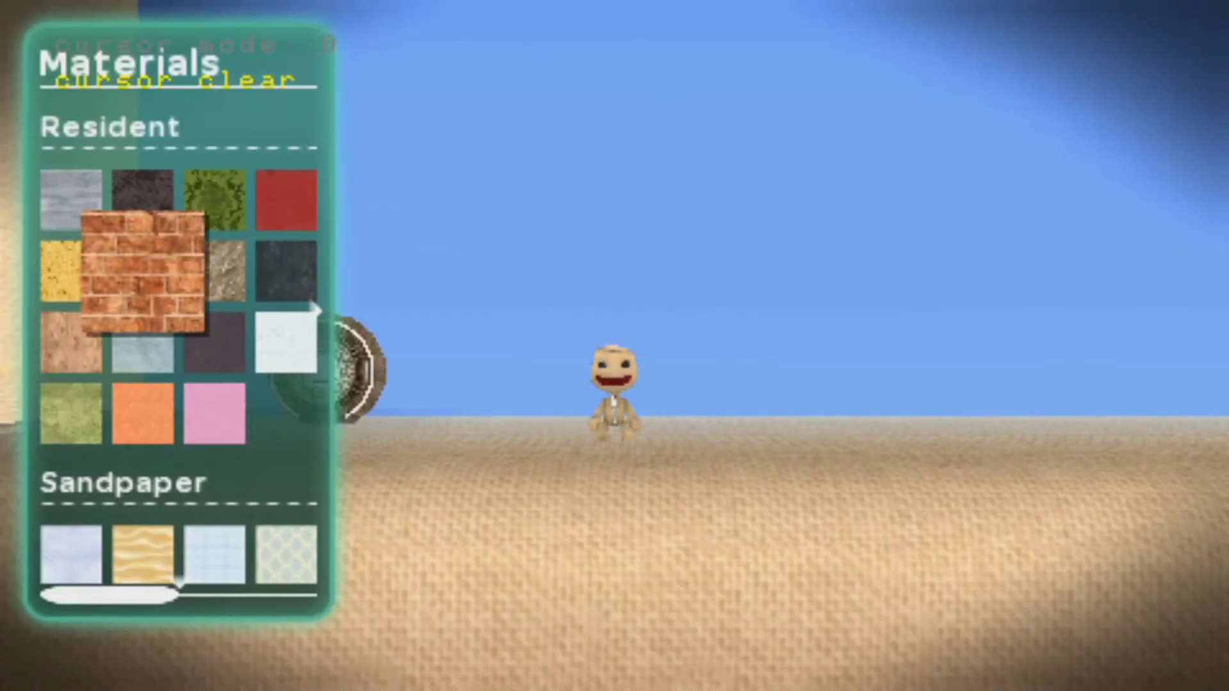
key(Left)
key(Right)
key(z)
key(z)
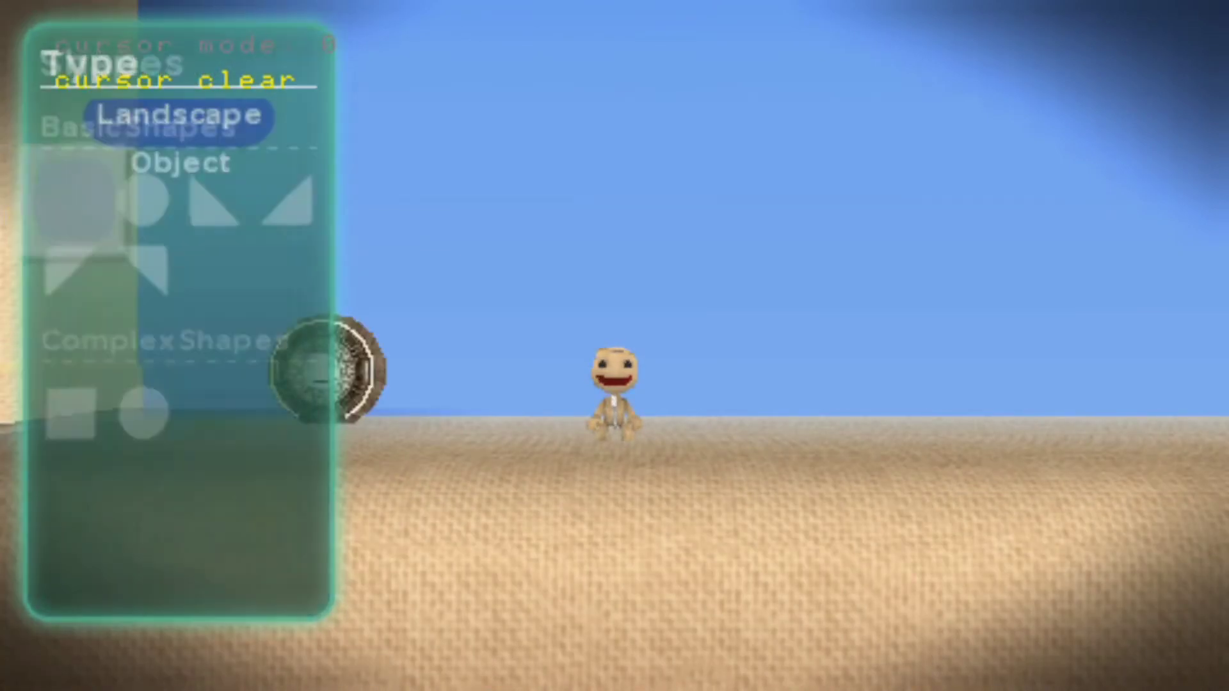
key(z)
key(Right)
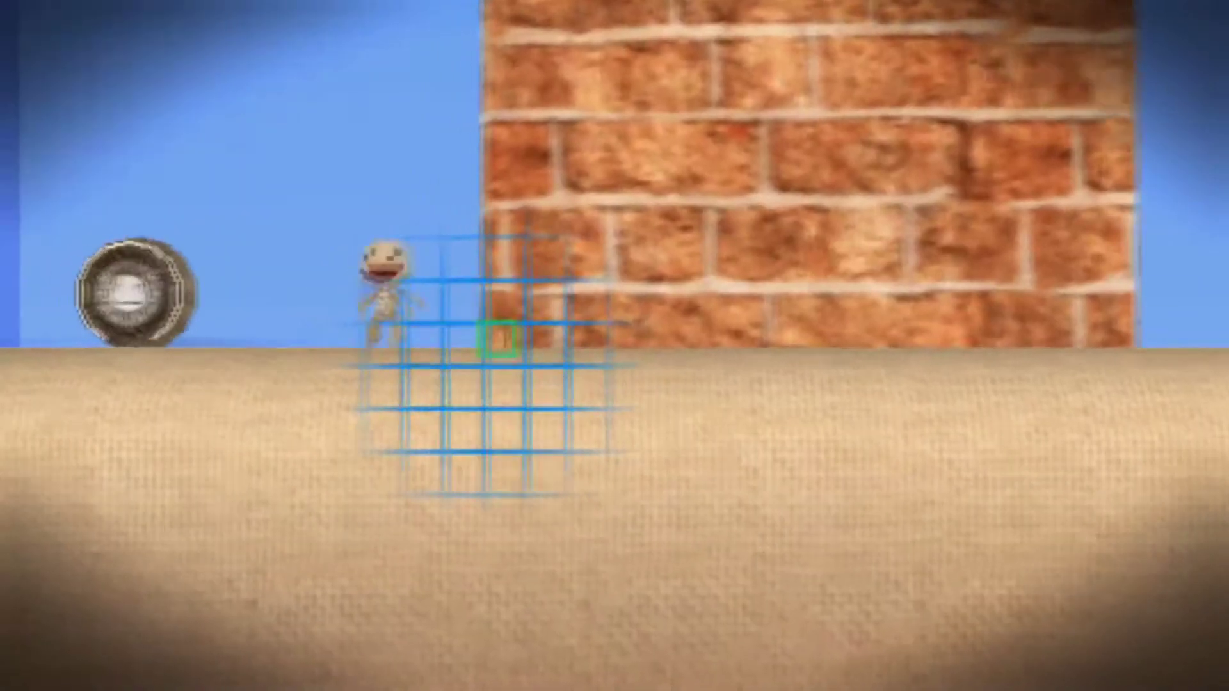
Leave brick placement and switch to the edit cursor next to the character
key(x)
key(x)
key(x)
key(x)
key(Left)
key(z)
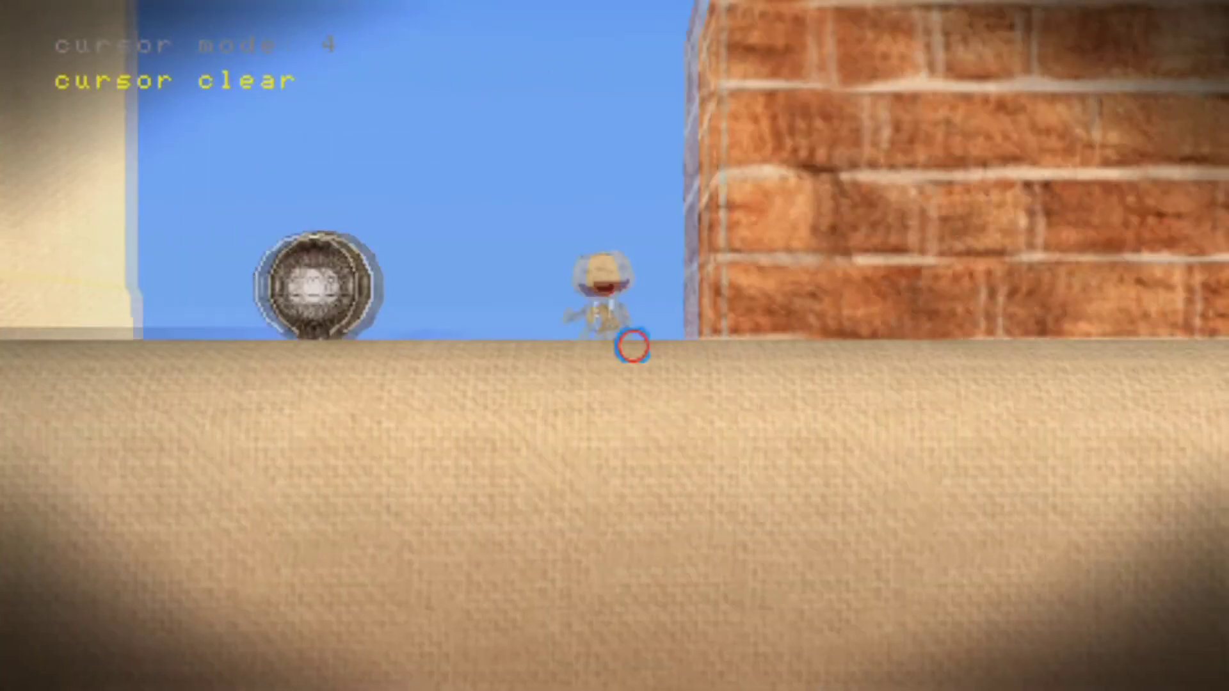
Lift the Entrance off the ground and set it on top of the brick block beside the character
key(z)
key(Up)
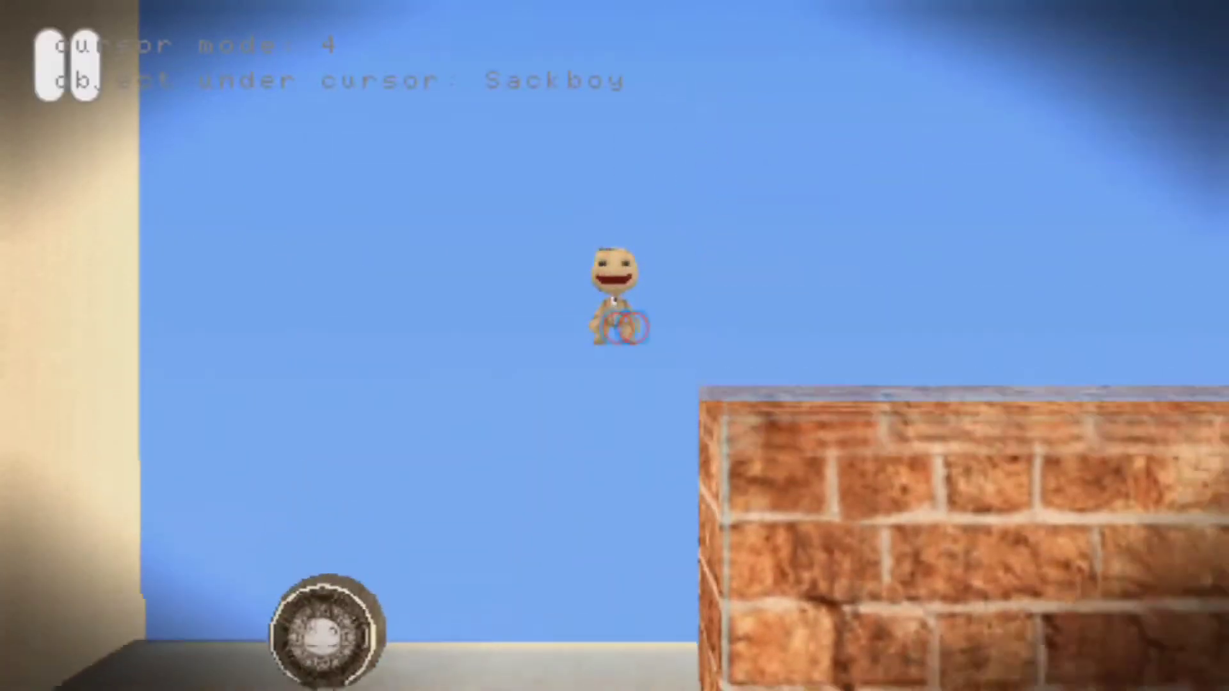
key(Right)
key(Left)
key(Left)
key(Down)
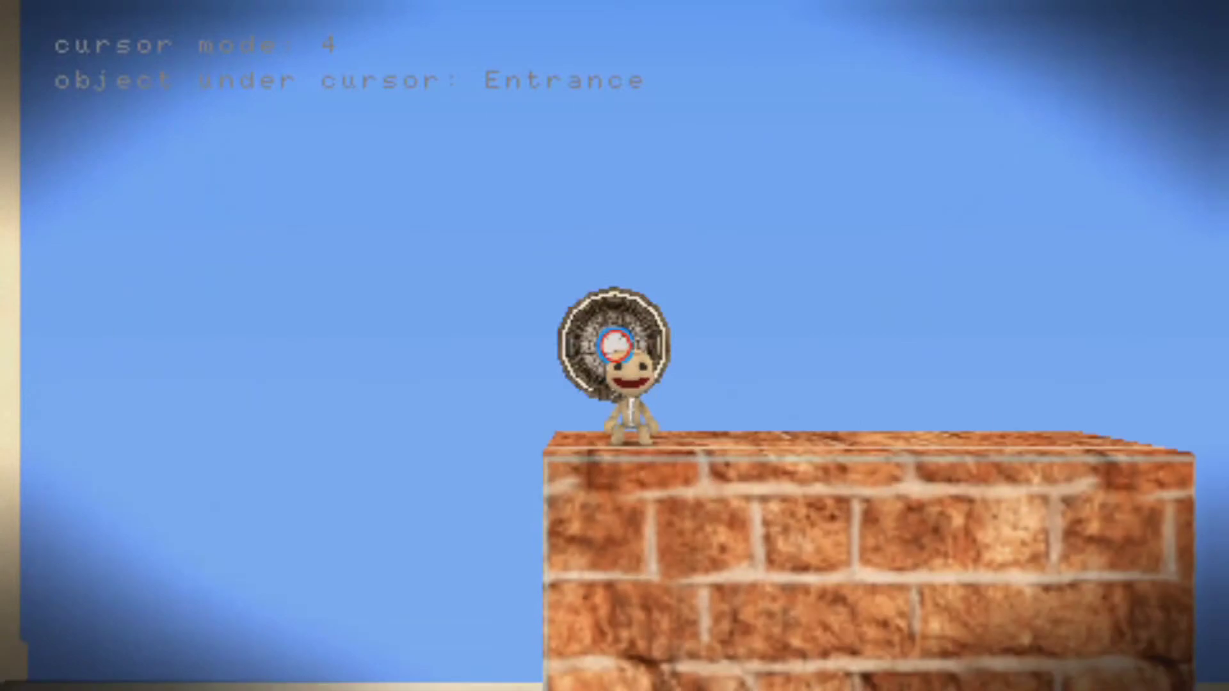
key(Right)
Back out of the brick piece's type choice and browse the Materials down to the patterned fabrics at the end
key(p)
key(Left)
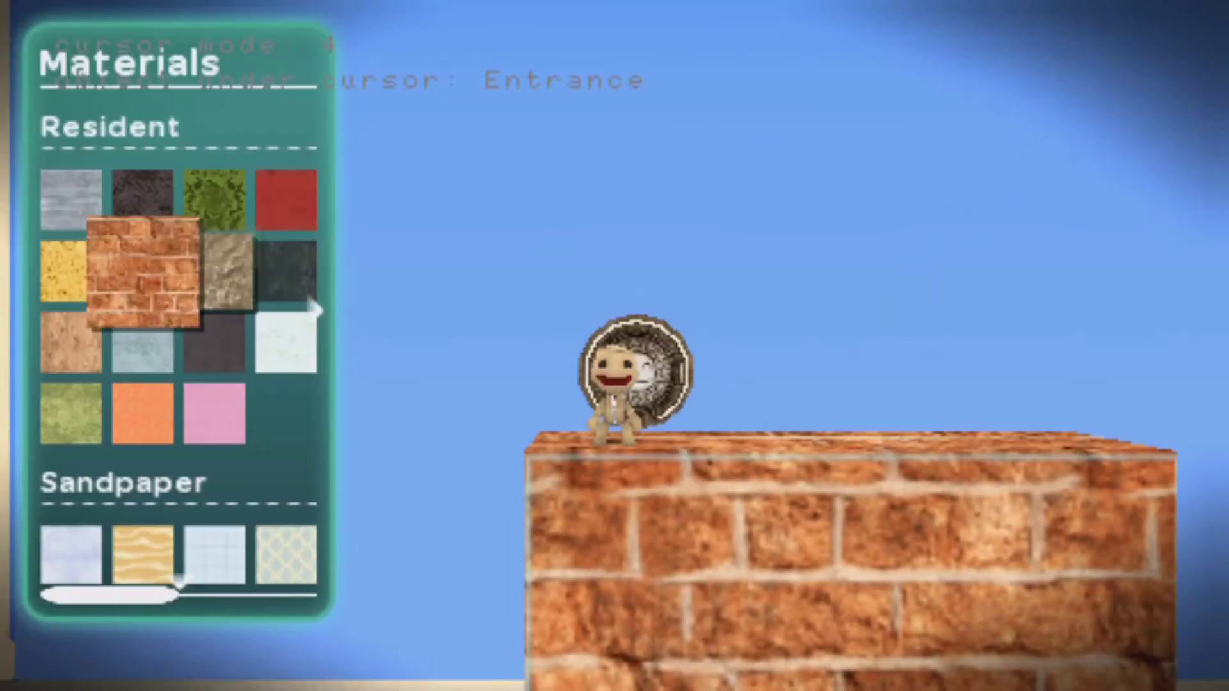
key(Right)
key(z)
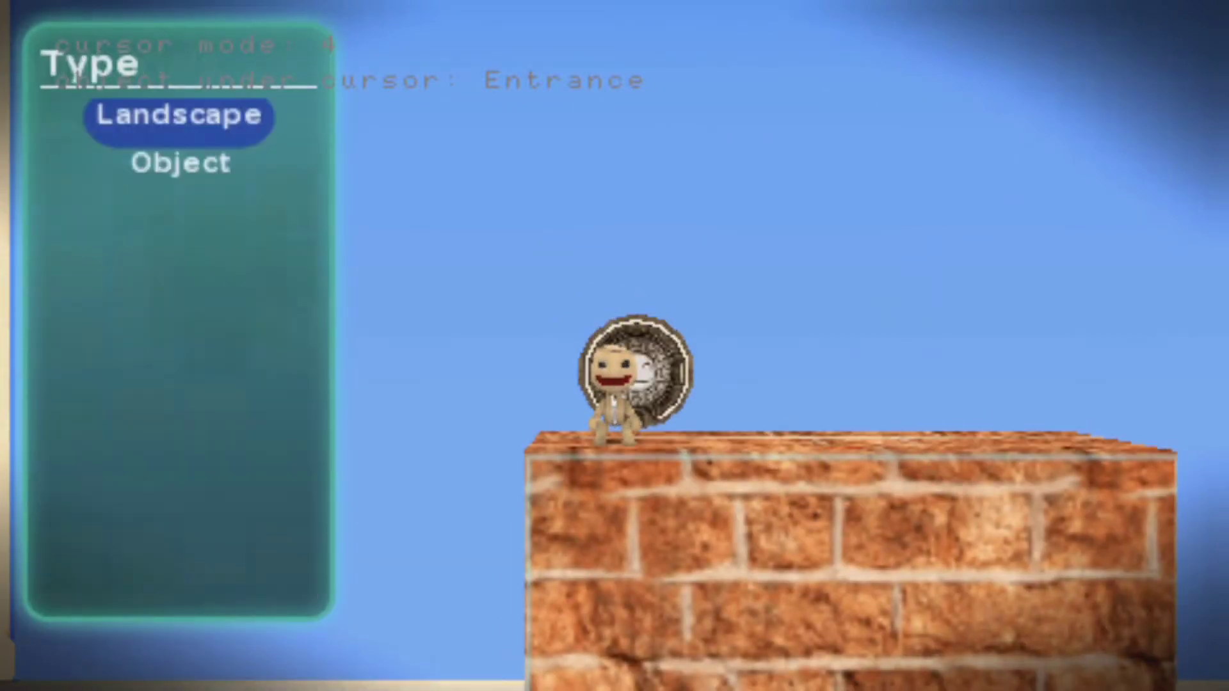
key(x)
key(Down)
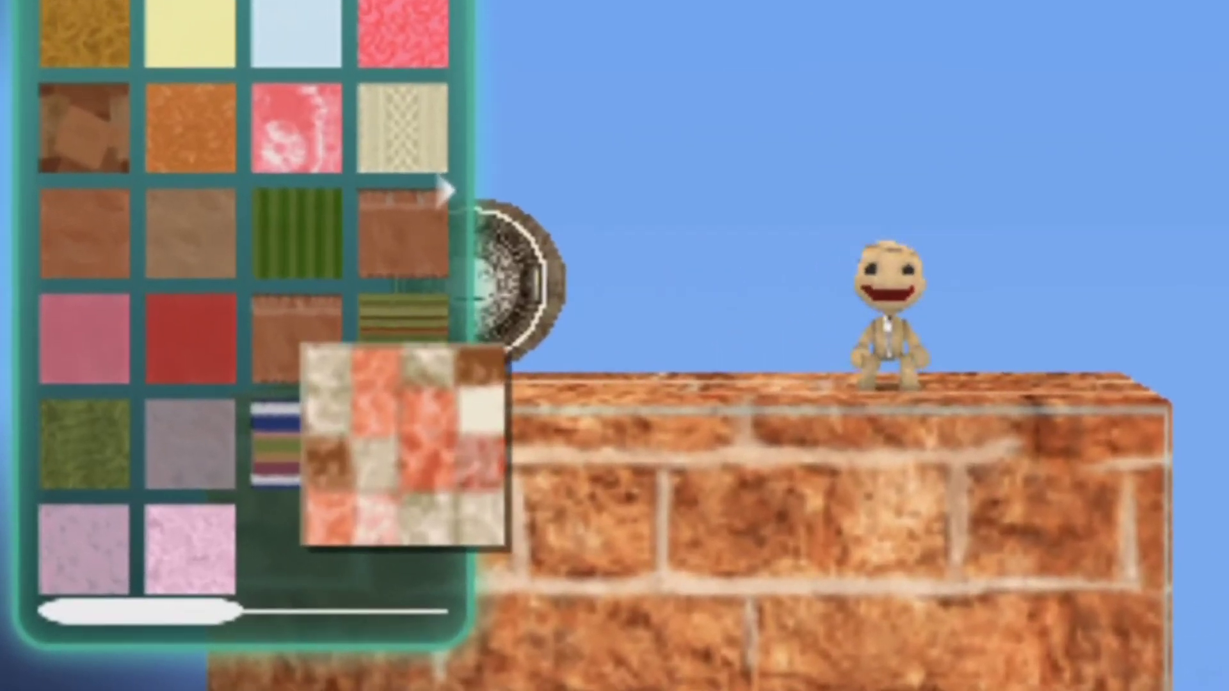
key(Left)
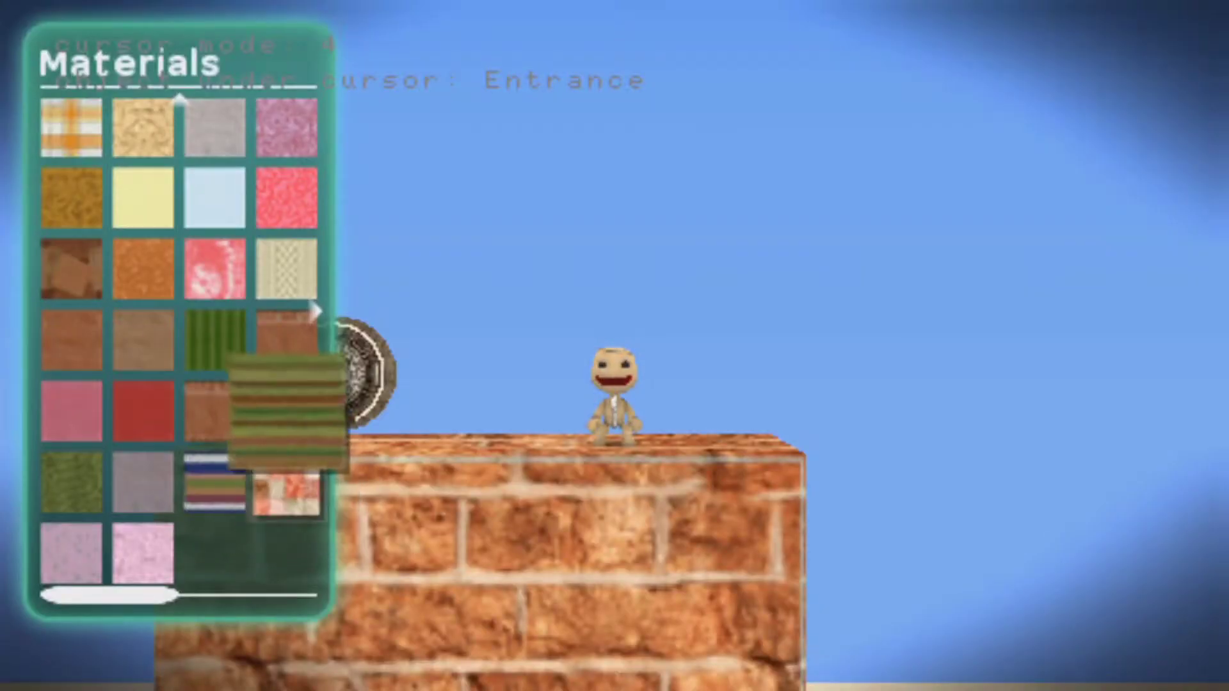
Place a dark woven Resident material block against the far side of the brick block and leave the material selection
key(Up)
key(Up)
key(Return)
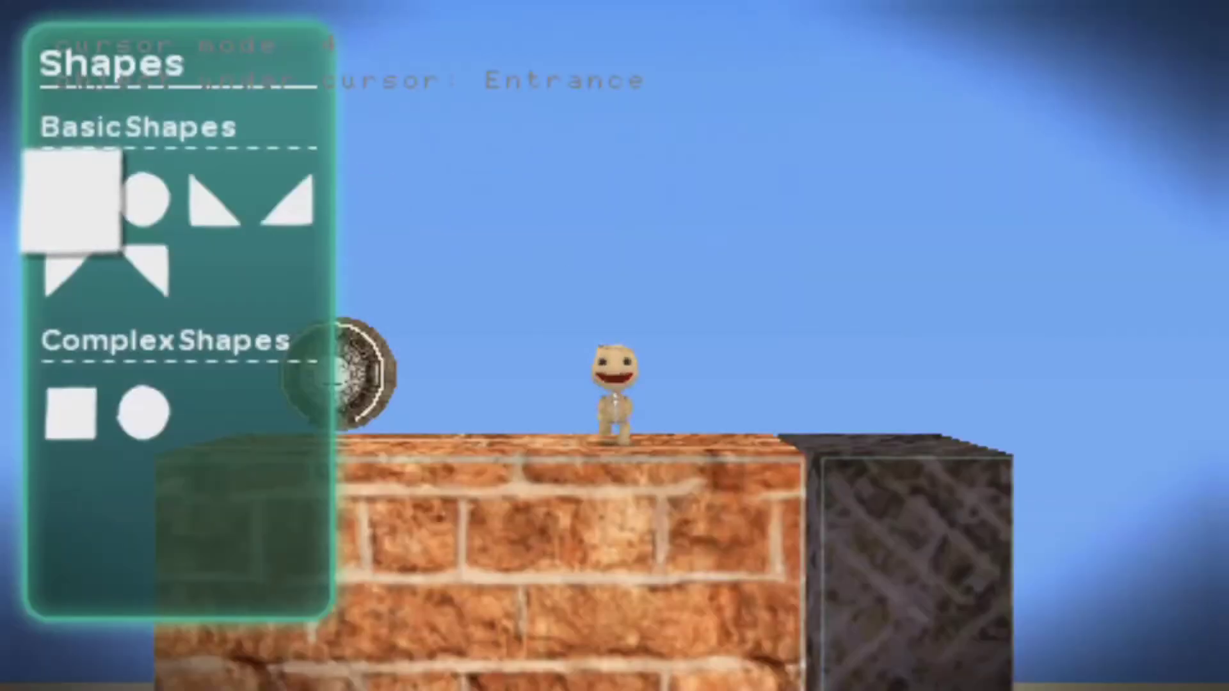
key(Right)
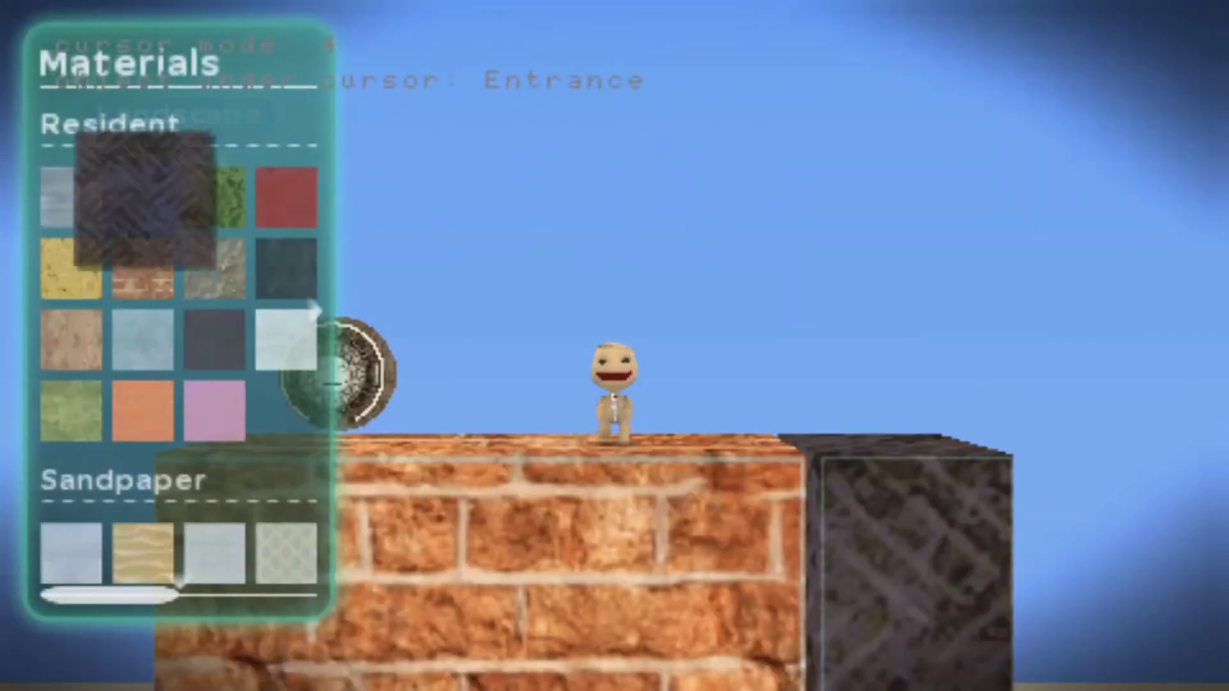
key(Escape)
Open the Lethalise functions among the Tools and choose the fire hazard
key(Down)
key(Return)
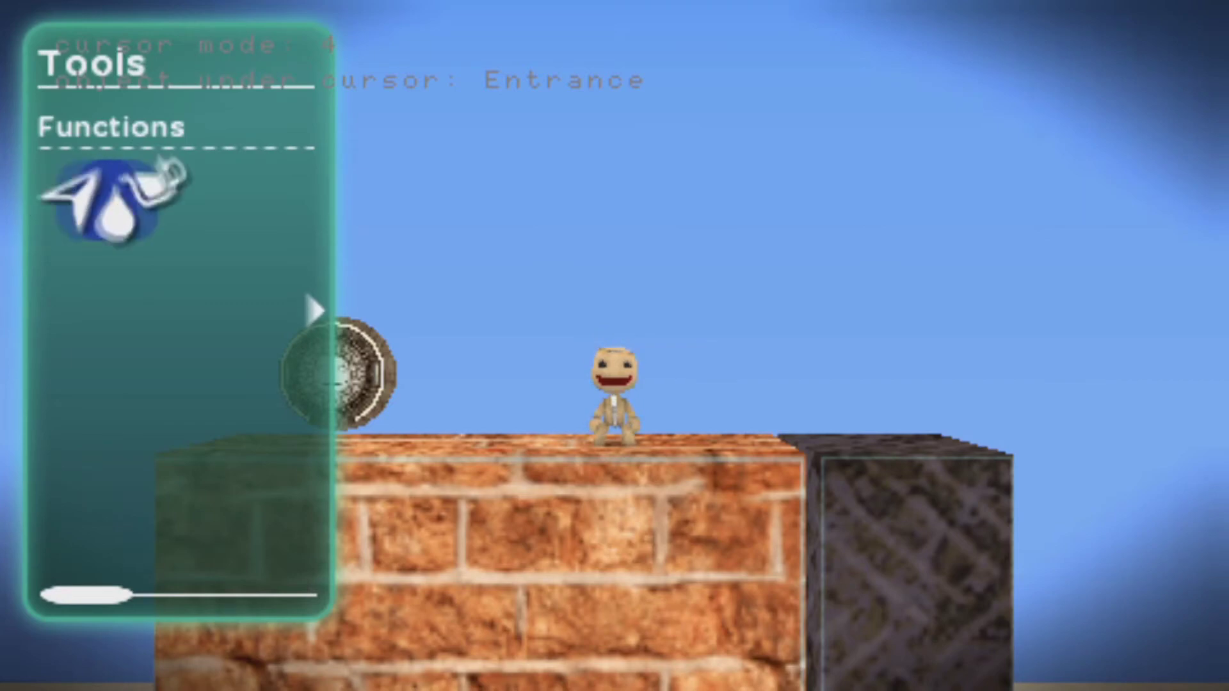
key(Left)
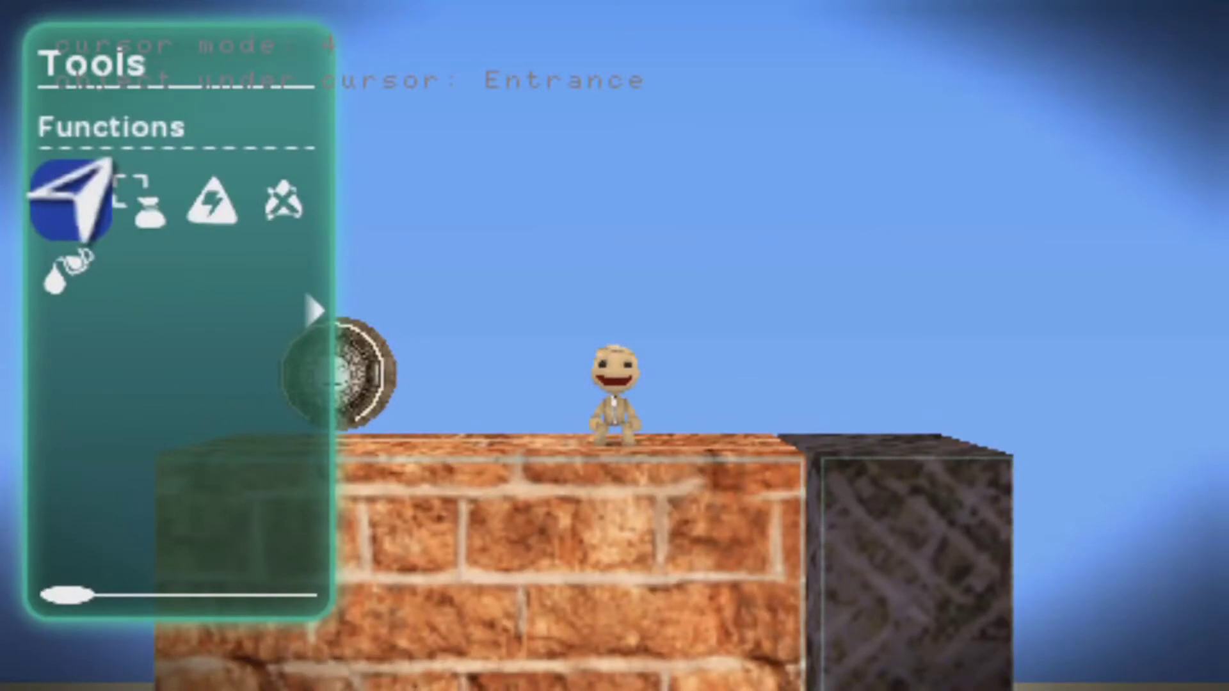
key(Right)
key(Right)
key(Return)
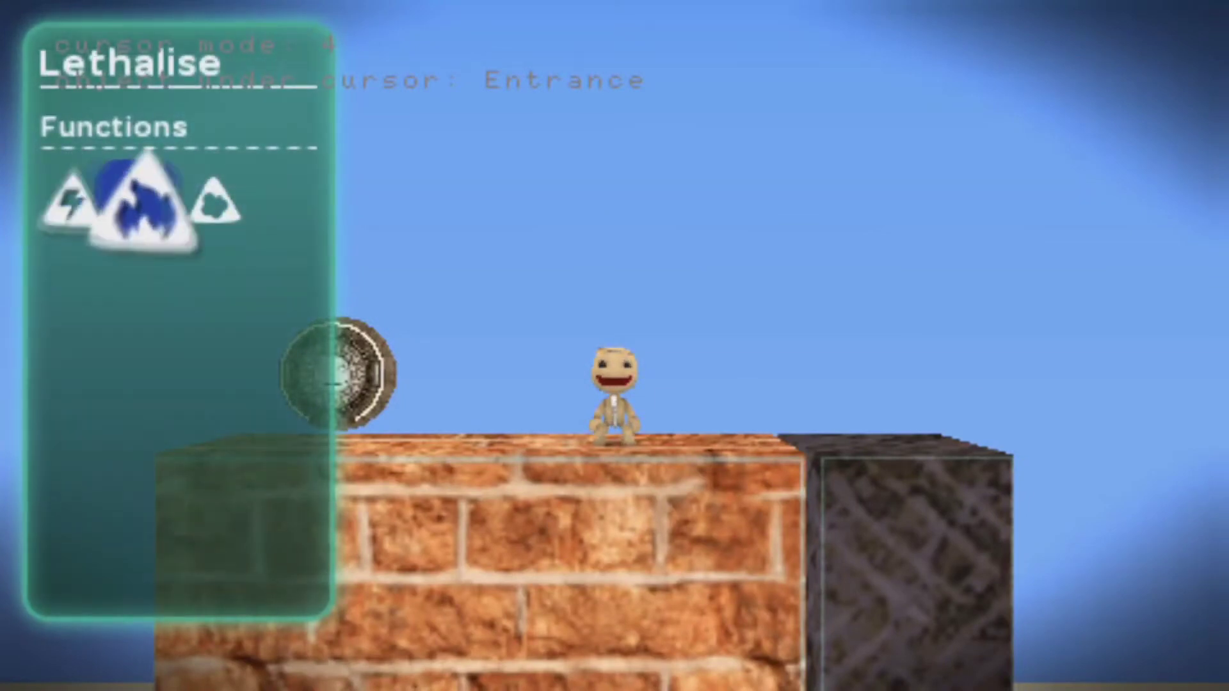
key(Return)
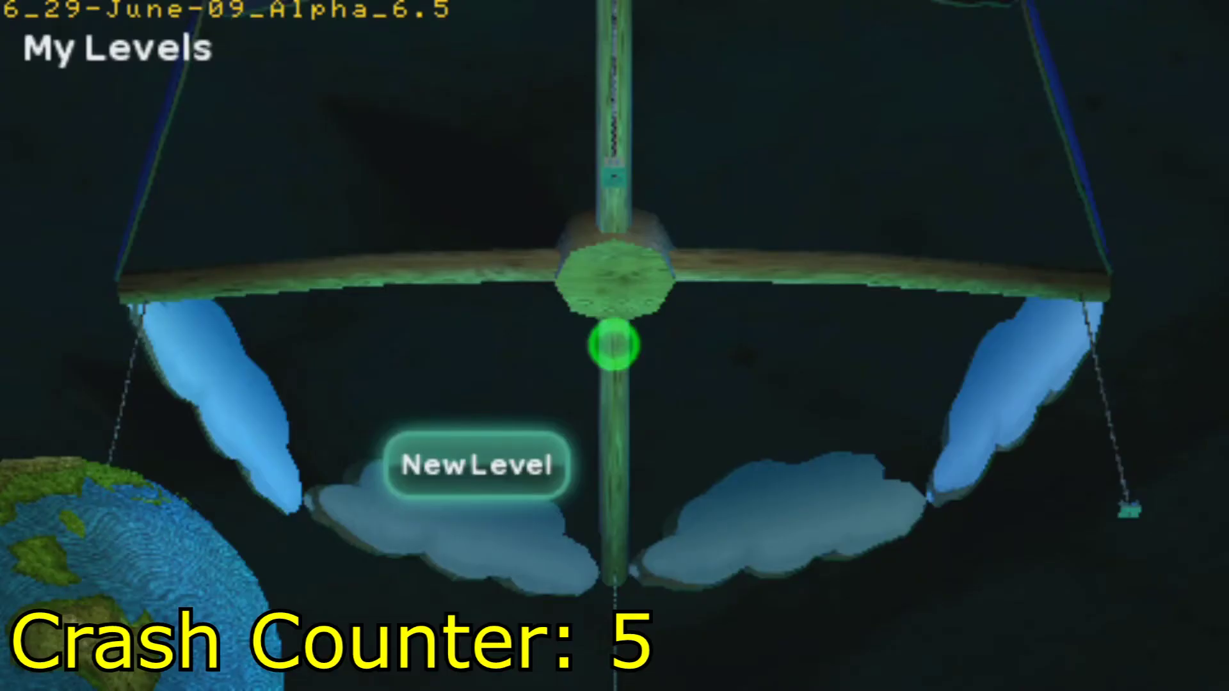
Add the Brazil background to the level with the brick pillar and platform
key(x)
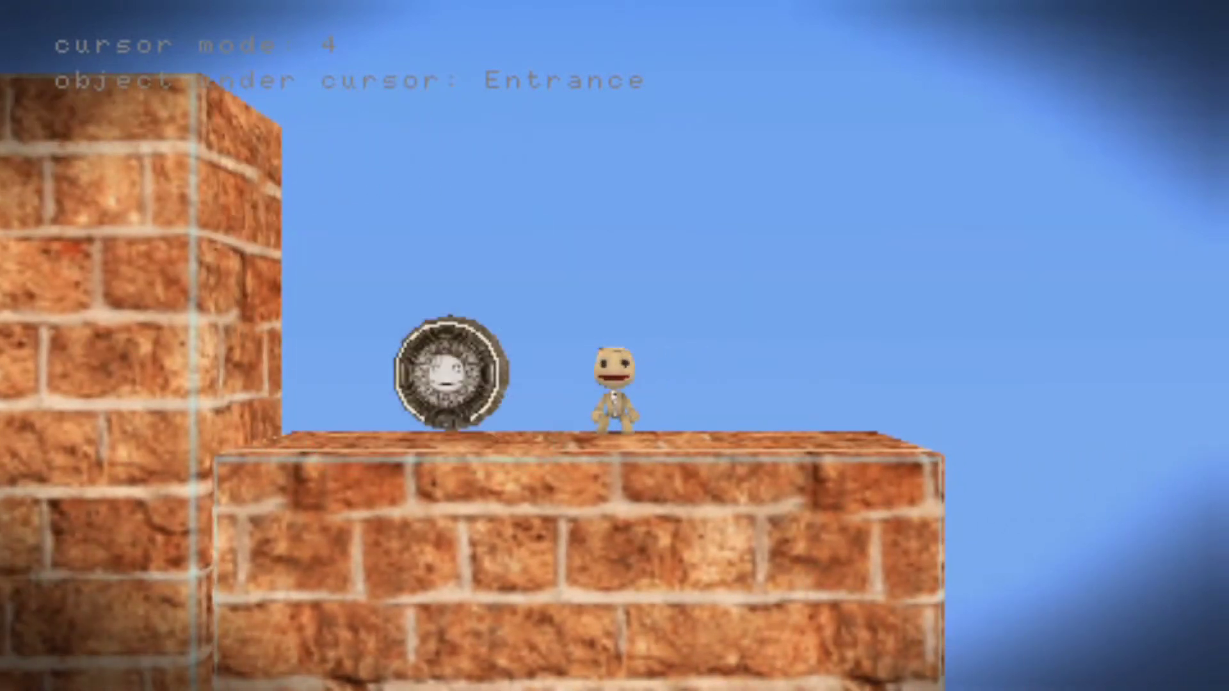
key(v)
key(Down)
key(Down)
key(Down)
key(Down)
key(Down)
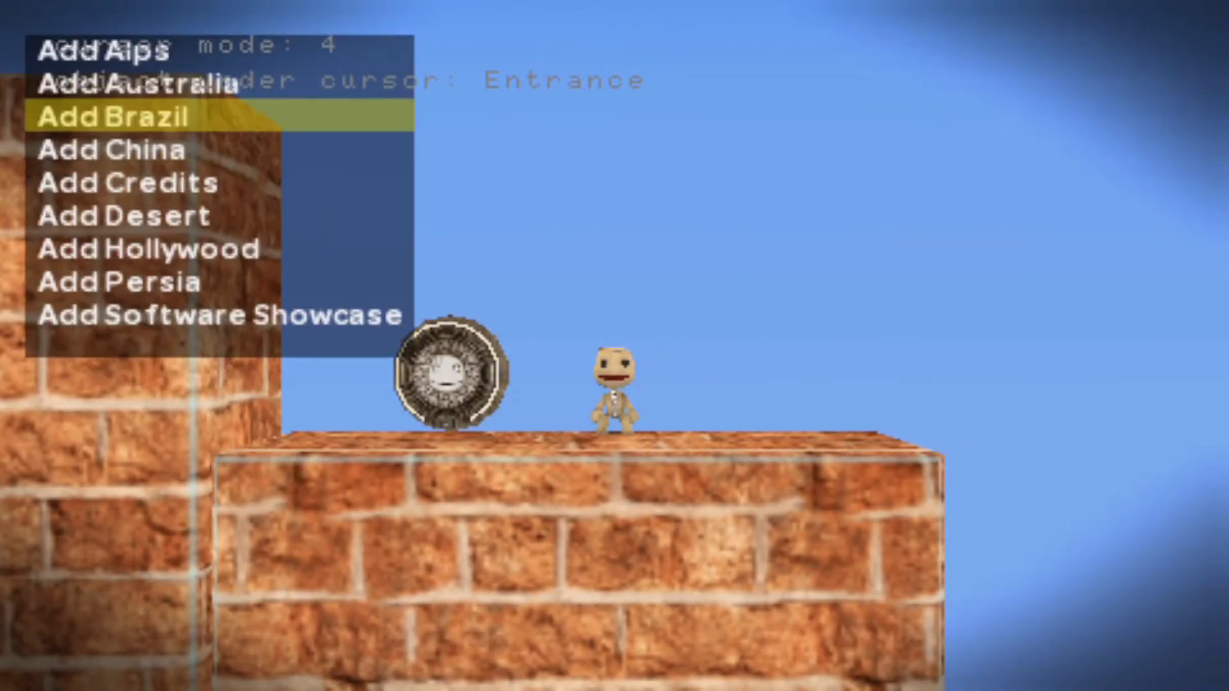
key(z)
Switch the level's background to Australia, close the background list and walk the character back toward the Entrance
key(Up)
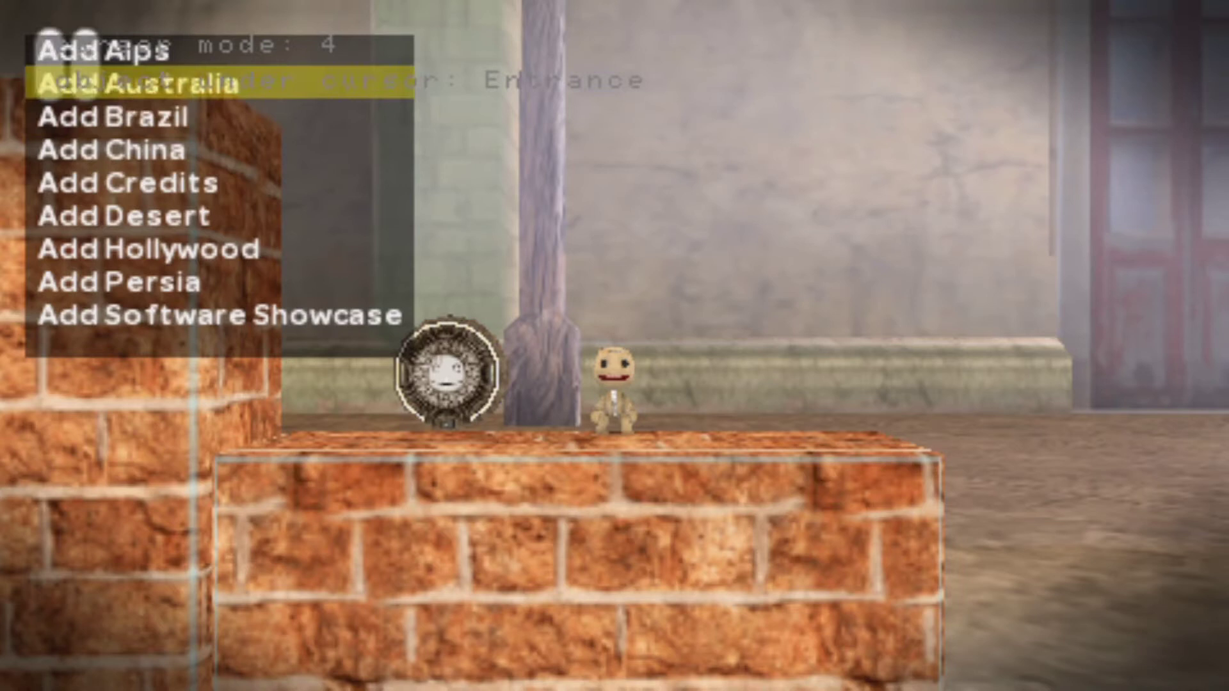
key(z)
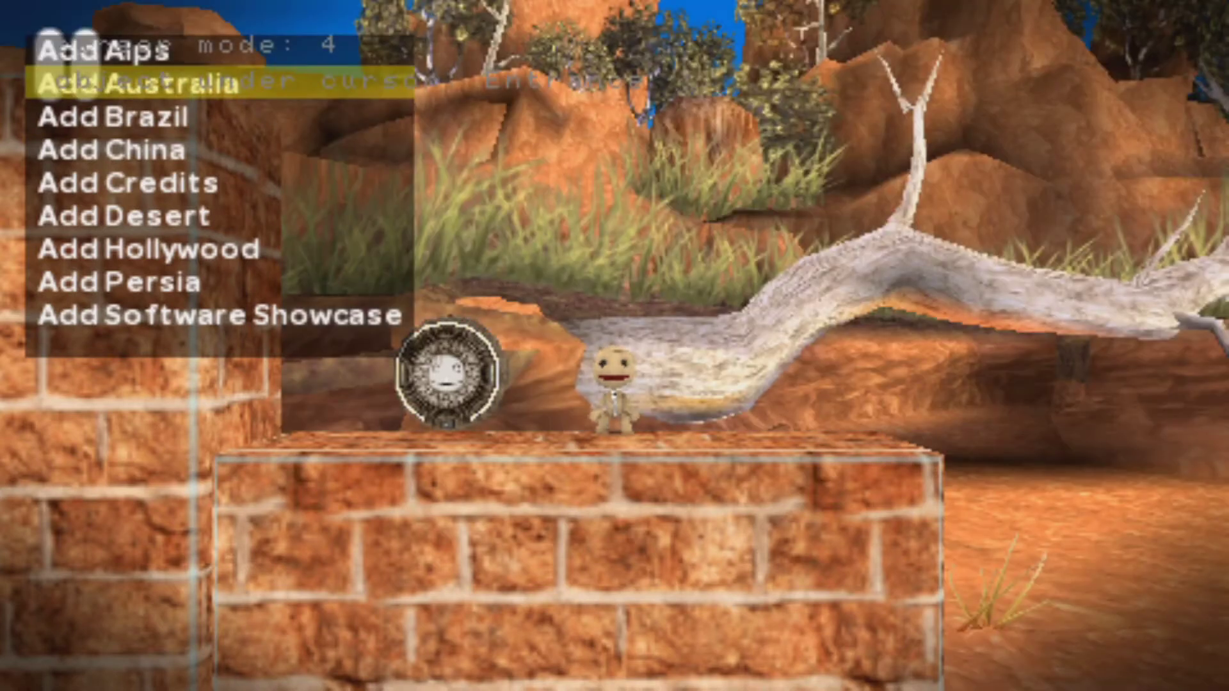
key(x)
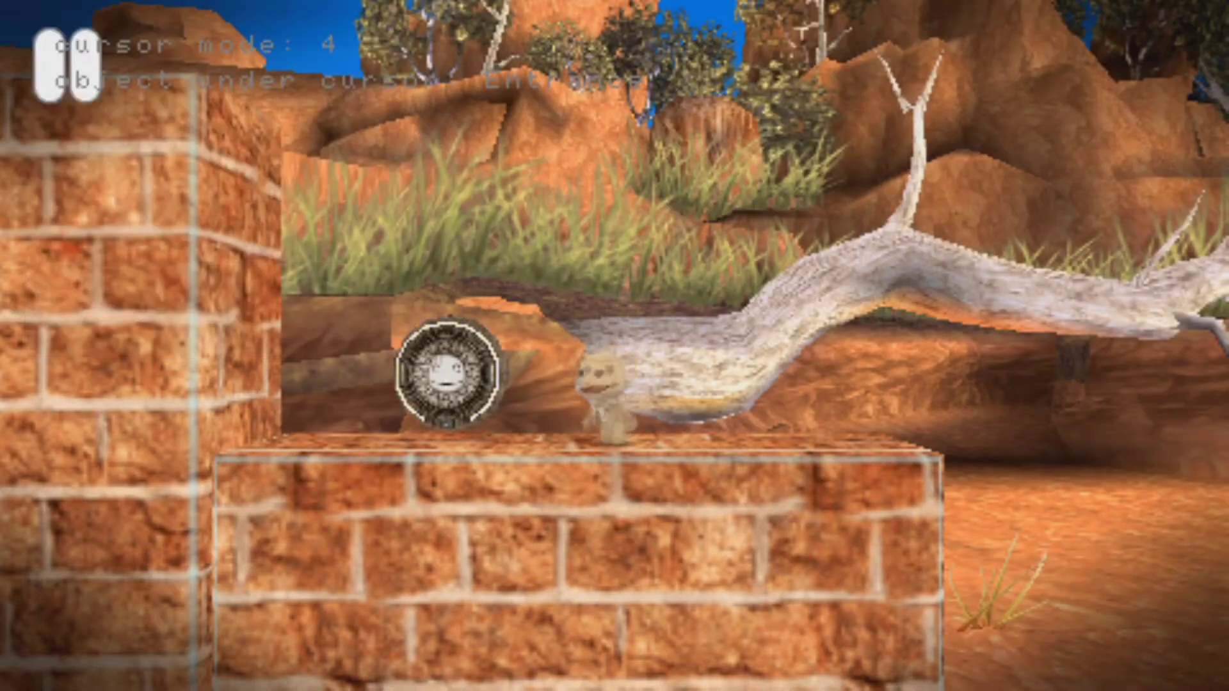
key(Left)
key(z)
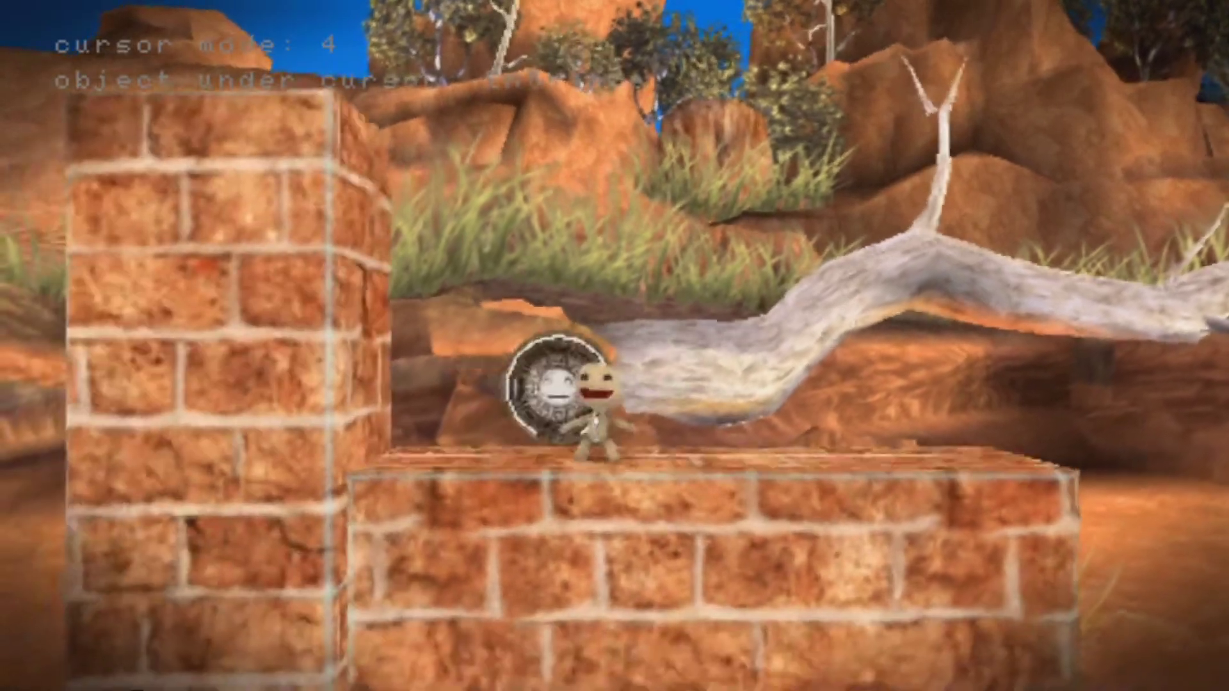
Bring up the Adrenaline Menu over the game and go to its save states
key(Home)
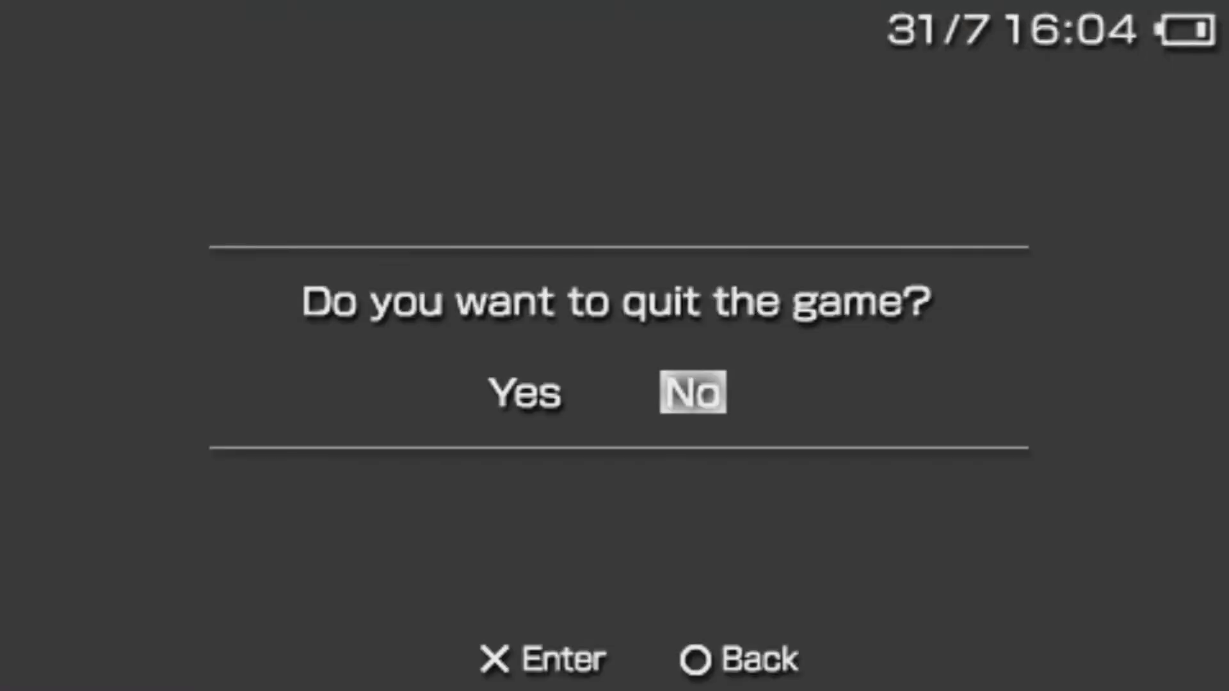
key(Home)
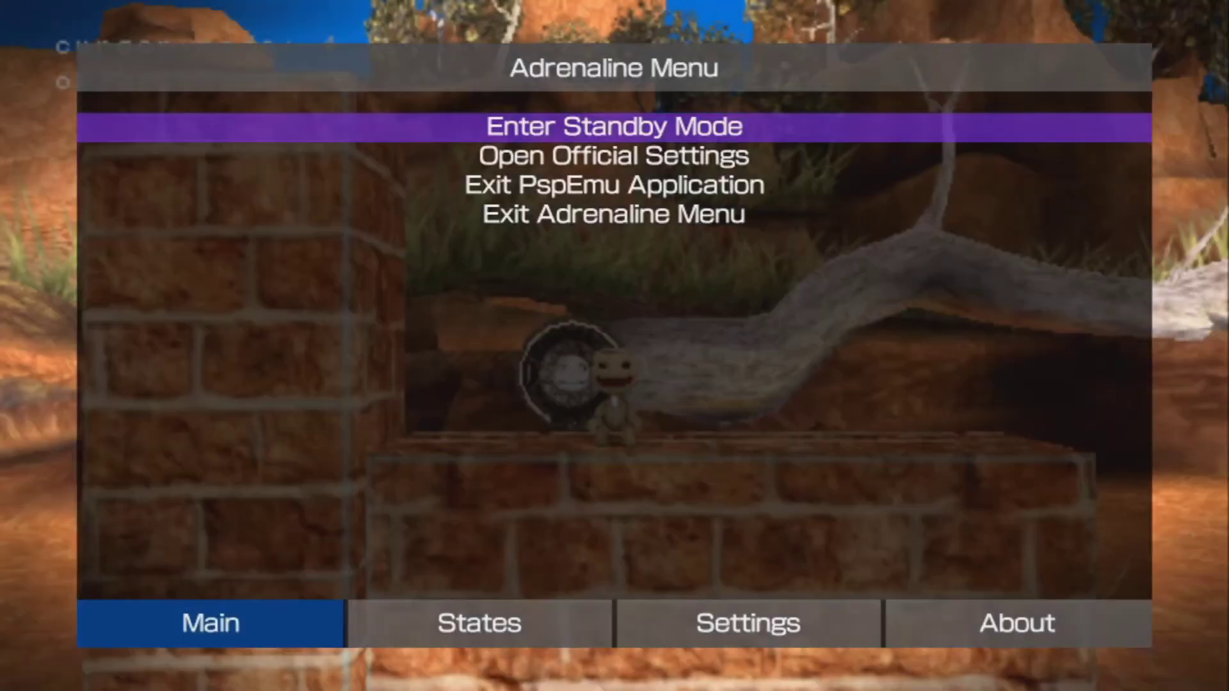
key(Right)
key(Down)
key(Down)
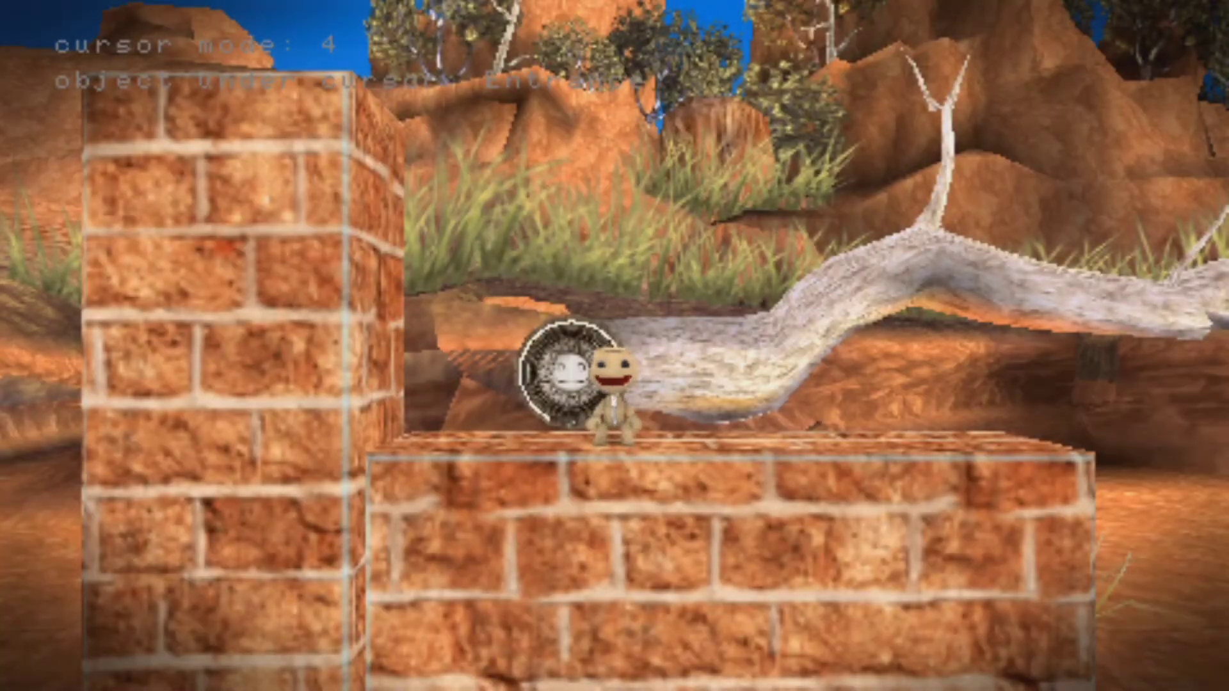
Return to the level and switch the character to the edit cursor over the Entrance
key(Left)
key(Right)
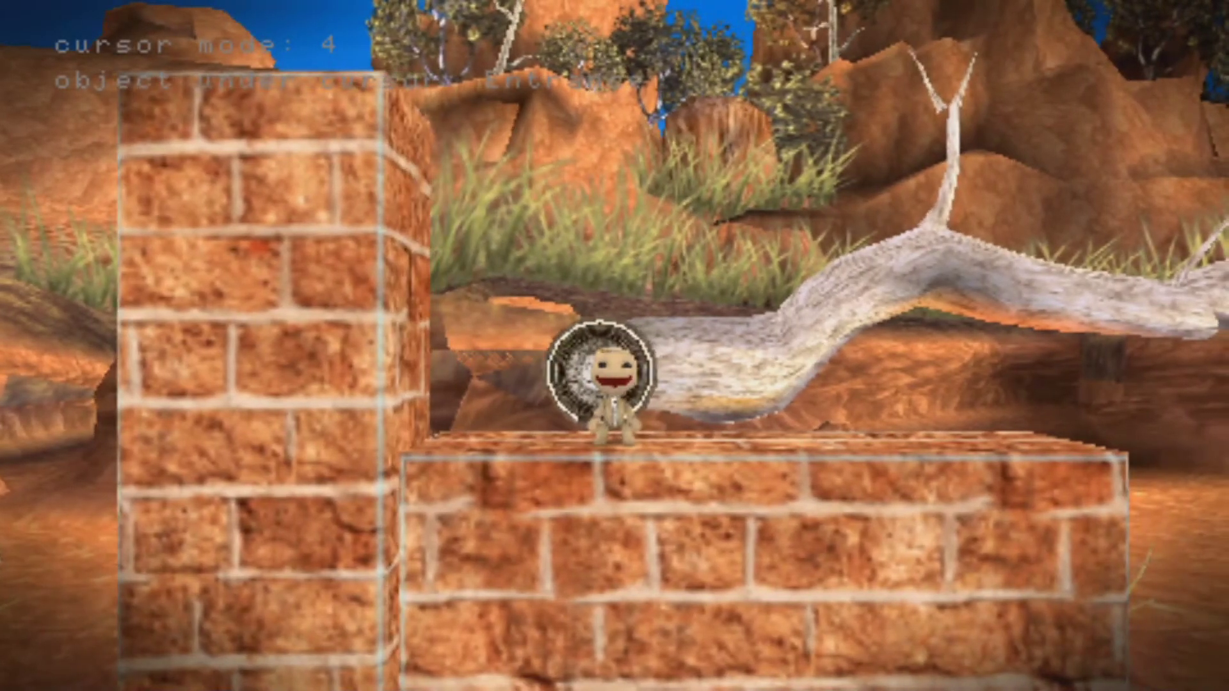
key(a)
key(Down)
key(Right)
key(z)
key(z)
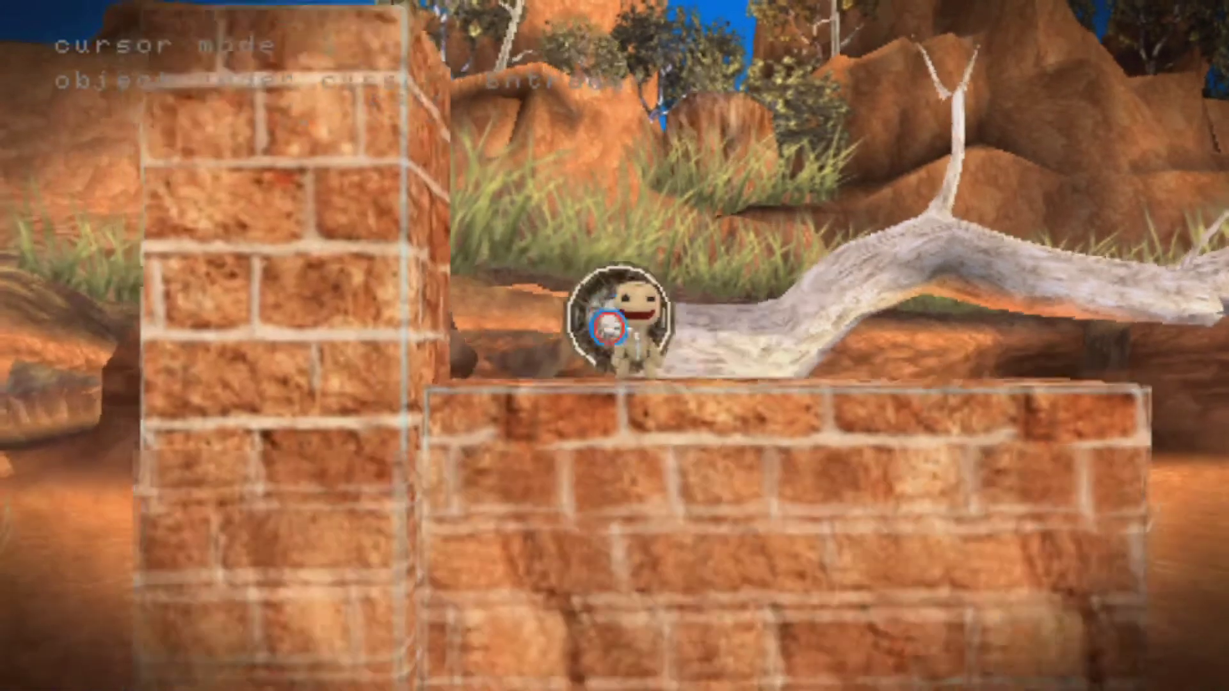
Grab the tall brick pillar with the edit cursor, raise it slightly beside the platform and release it
key(Left)
key(Up)
key(z)
key(Up)
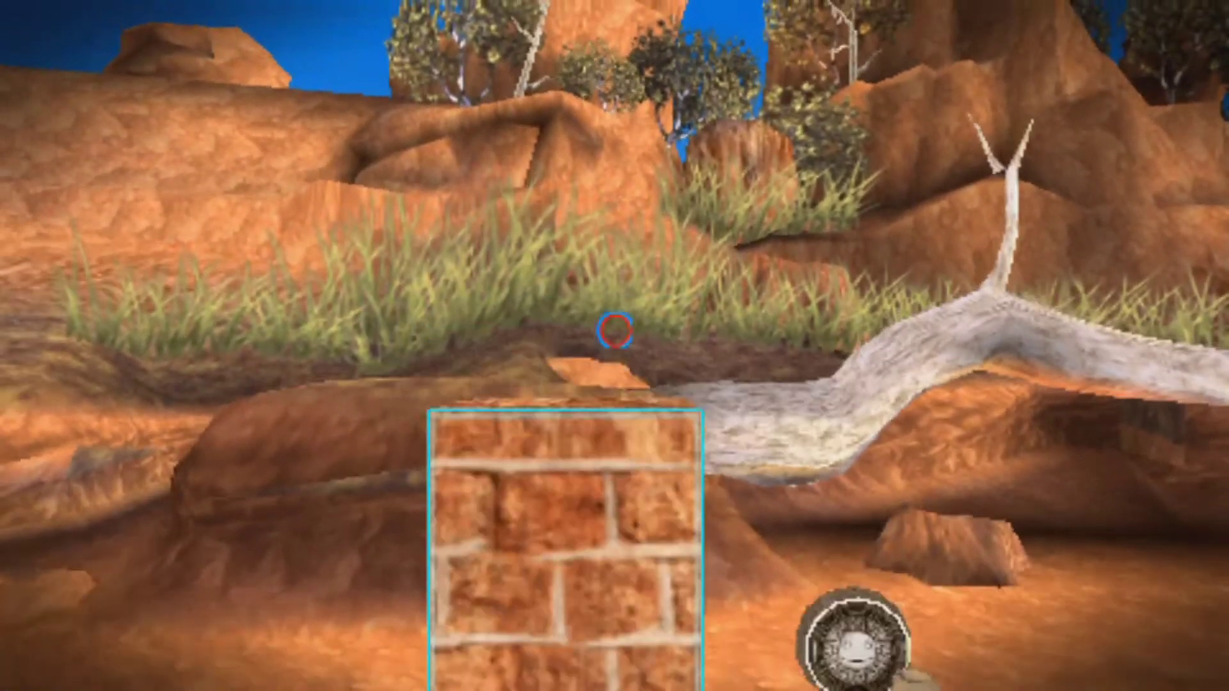
key(Down)
key(z)
key(Up)
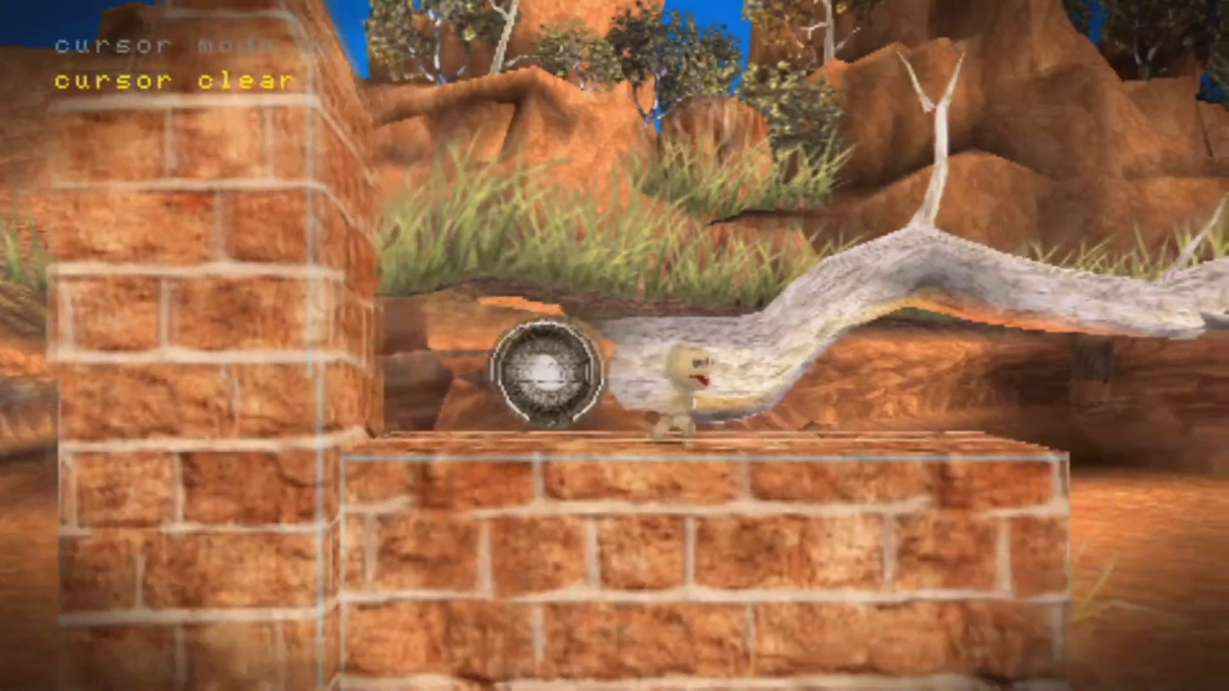
Try to start a new Landscape piece from the goodies bag beside the brick platform
key(Right)
key(a)
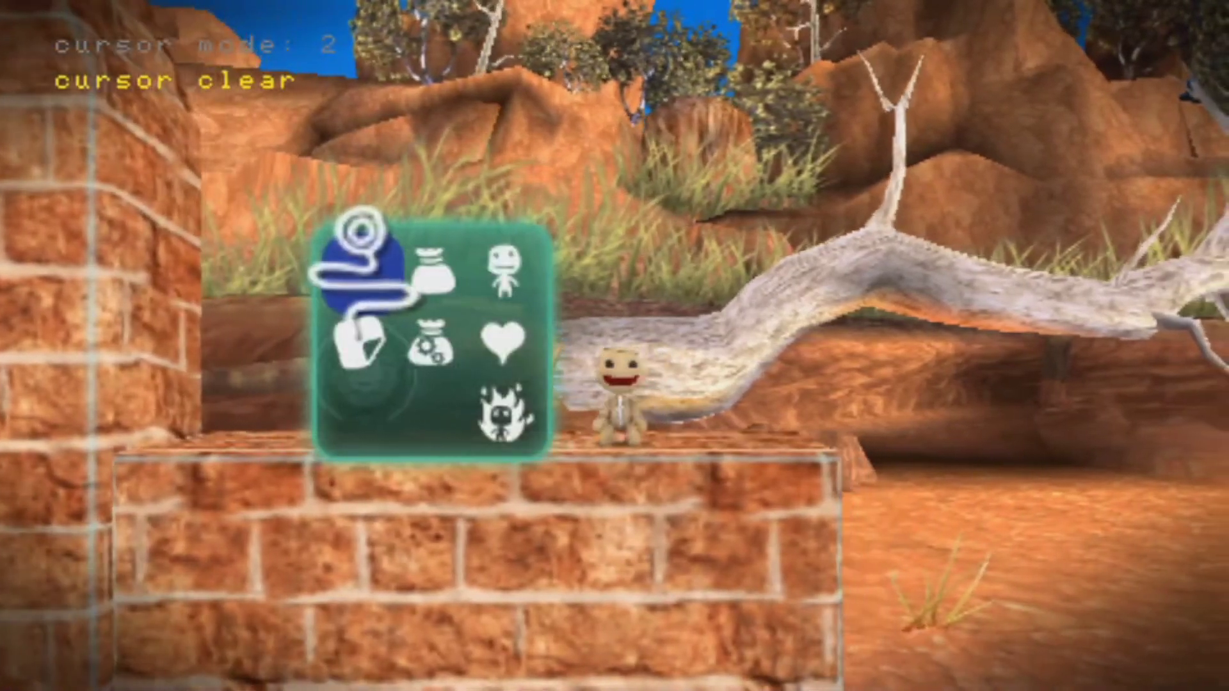
key(z)
key(Right)
key(z)
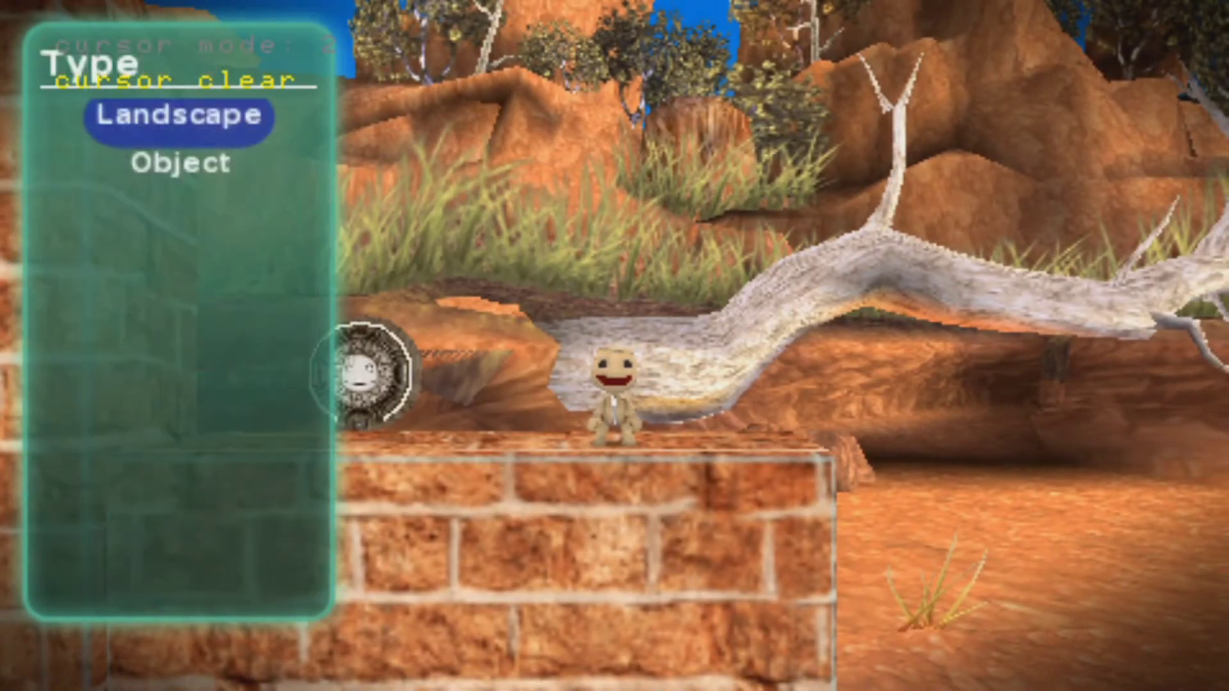
key(z)
key(z)
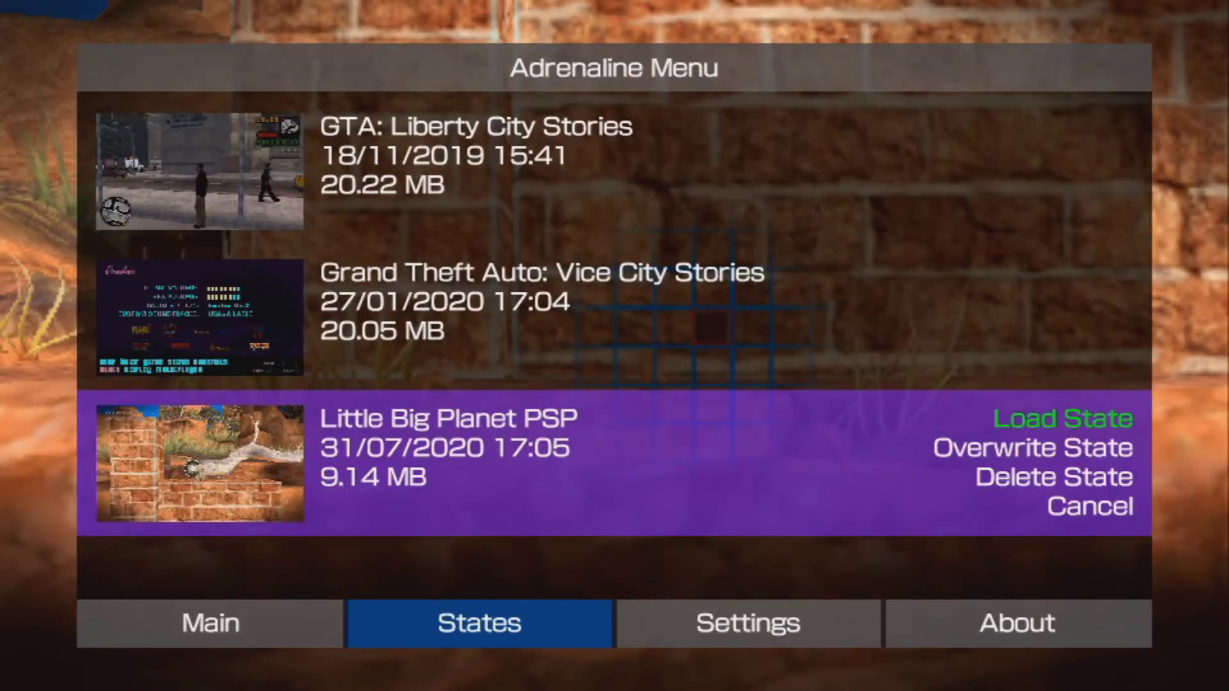
Load the Little Big Planet PSP save state dated 31/07/2020 17:05 from the Adrenaline Menu
key(Return)
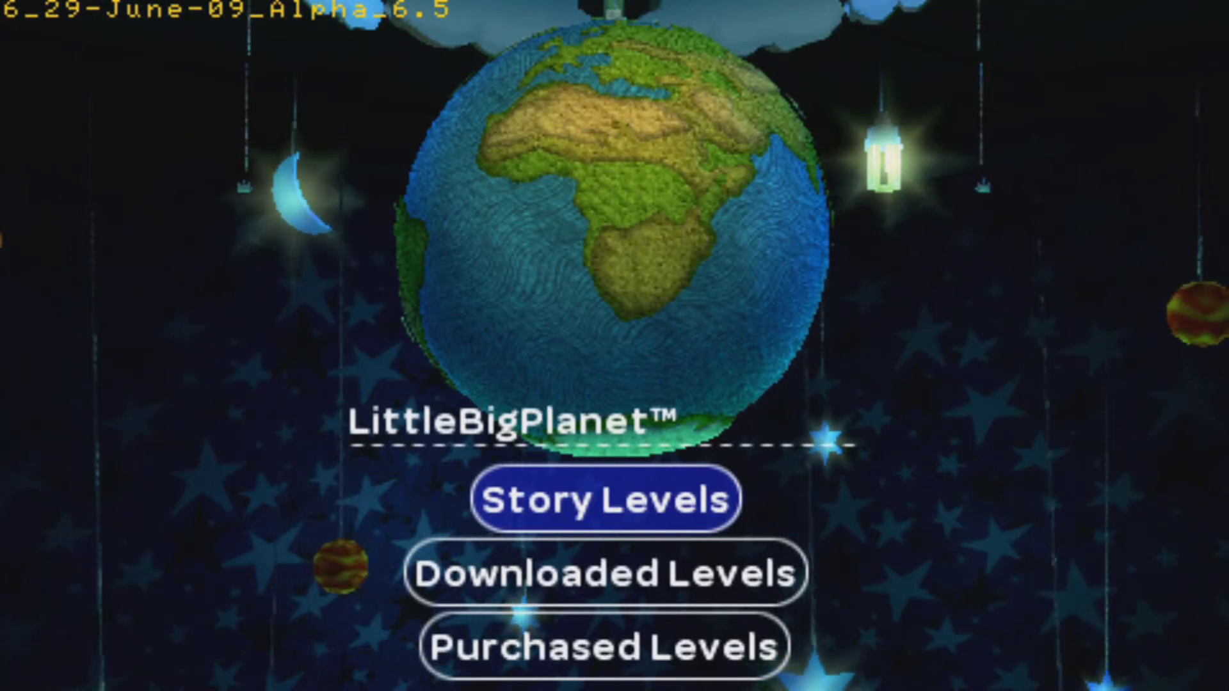
key(Home)
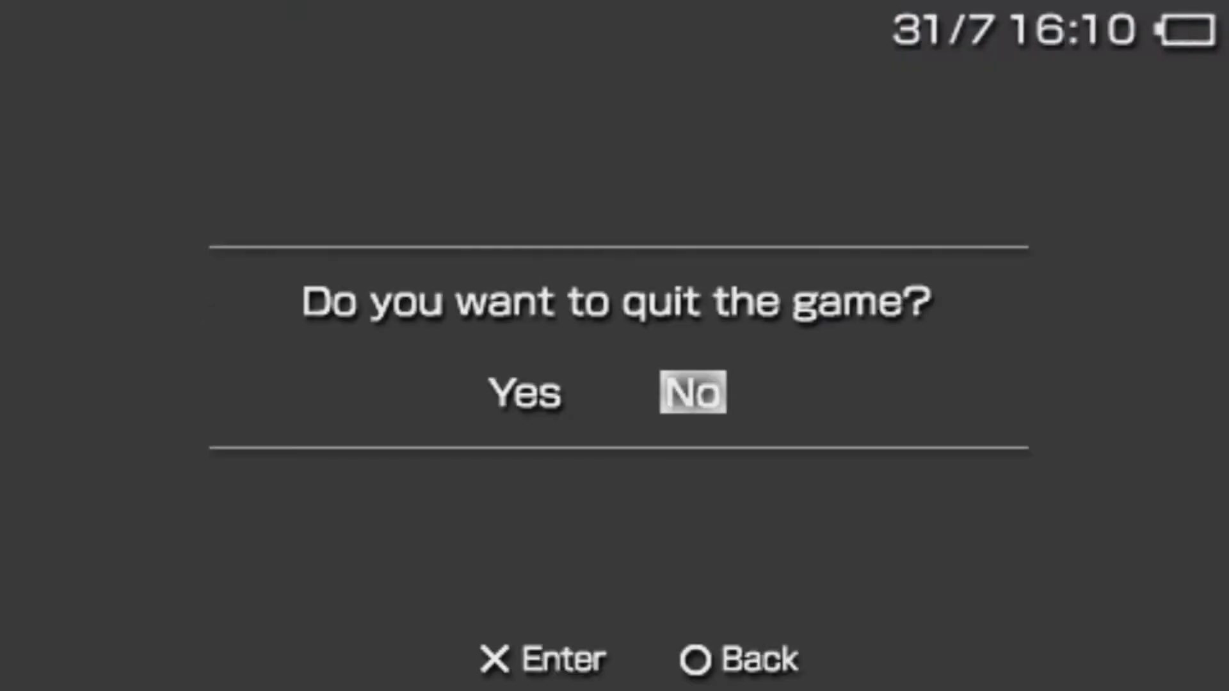
key(Home)
key(Right)
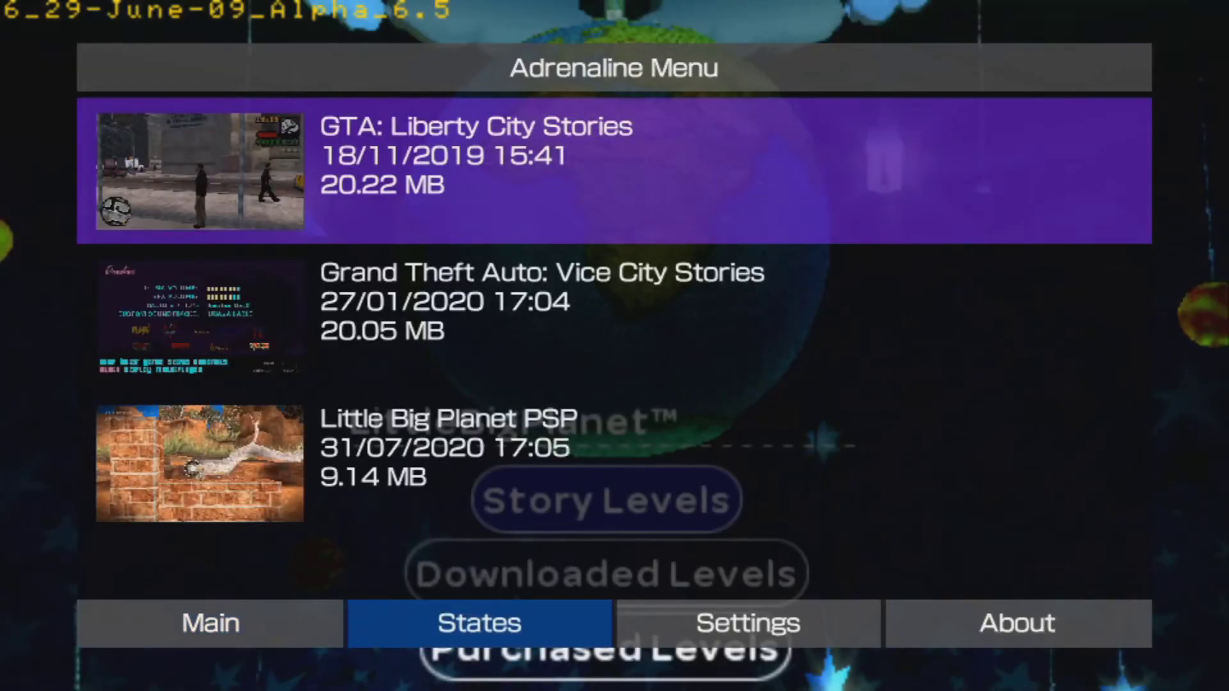
key(Down)
key(Down)
key(Return)
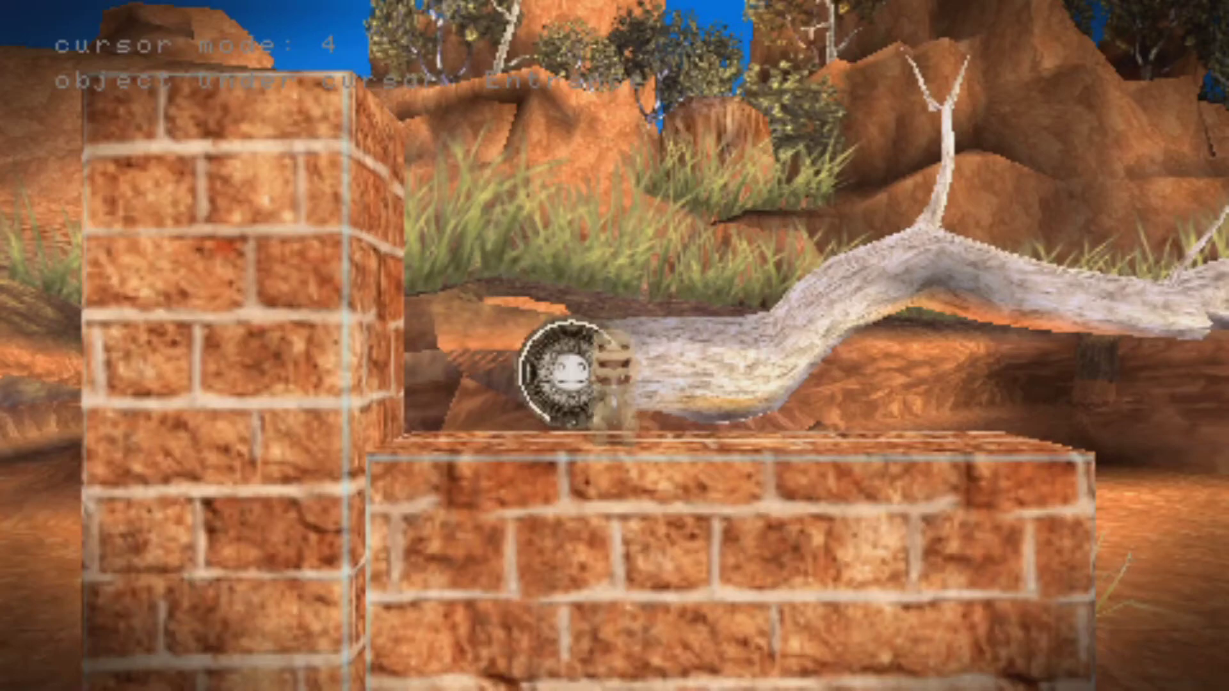
Place a wide dark block against the right end of the brick platform and turn it into fire
key(Left)
key(z)
key(a)
key(a)
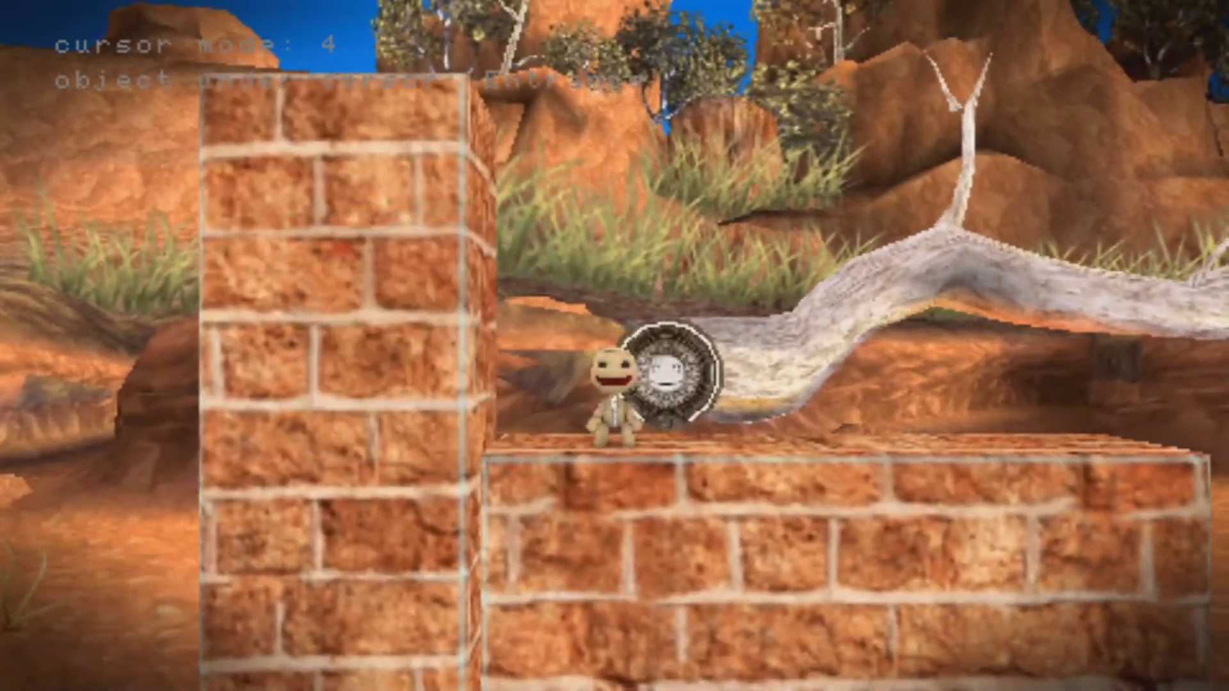
key(Right)
key(a)
key(a)
key(Left)
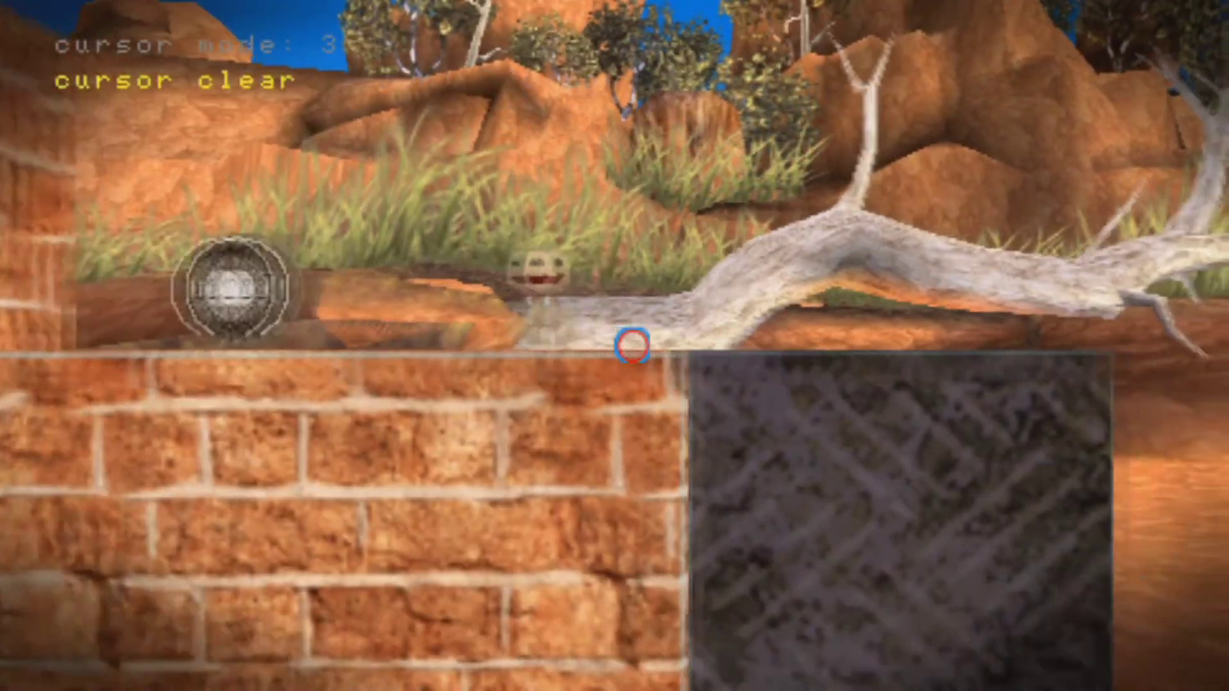
key(Tab)
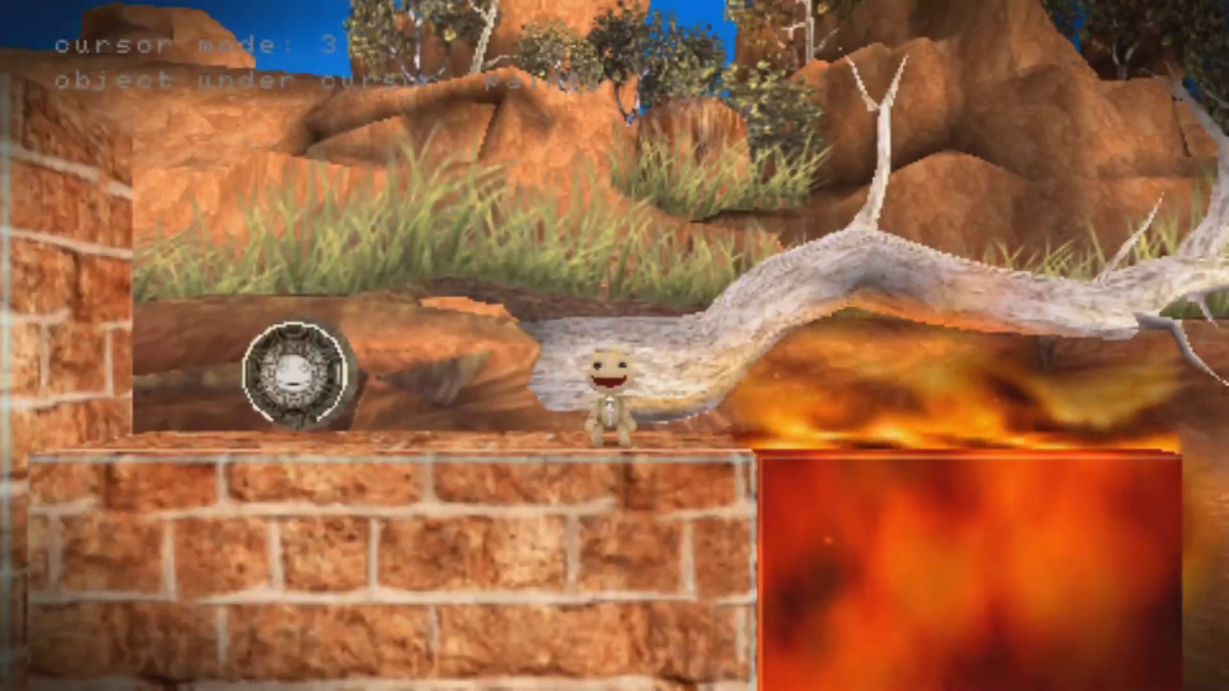
Walk toward the fire block and bring up the basic shapes for another piece
key(Left)
key(Right)
key(a)
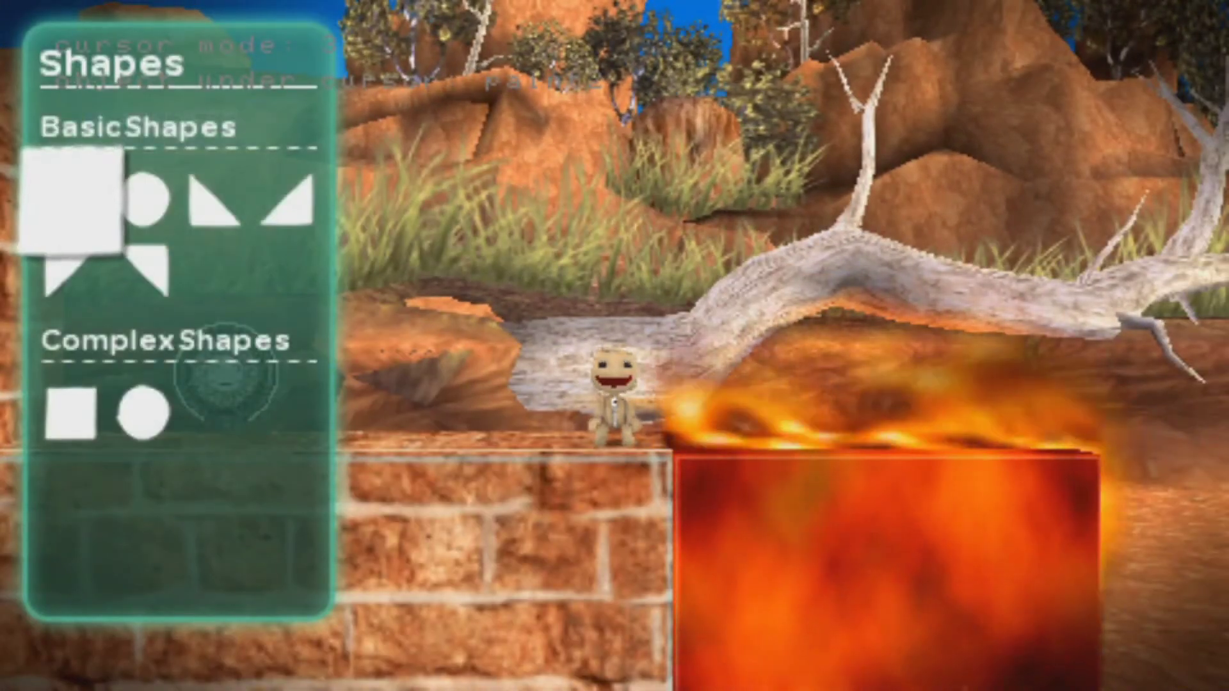
key(Return)
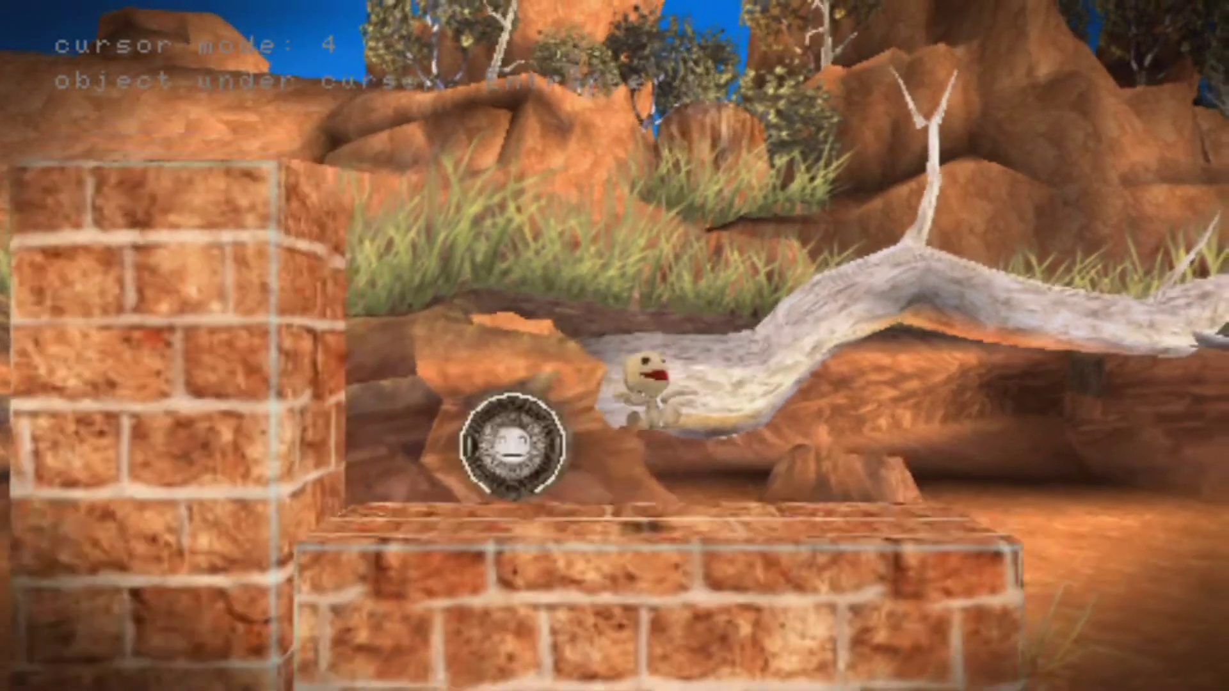
Open the goodies bag and choose the basic square shape for a new piece
key(Return)
key(Escape)
key(Right)
key(Return)
key(Right)
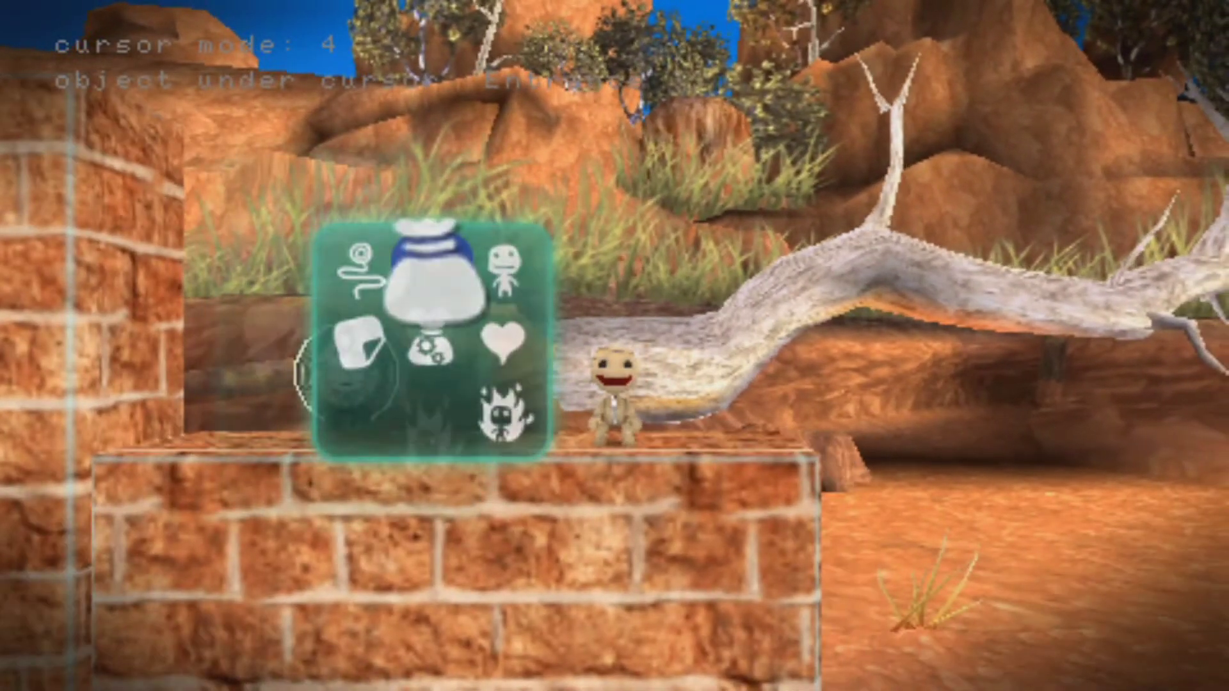
key(Return)
key(Return)
key(Return)
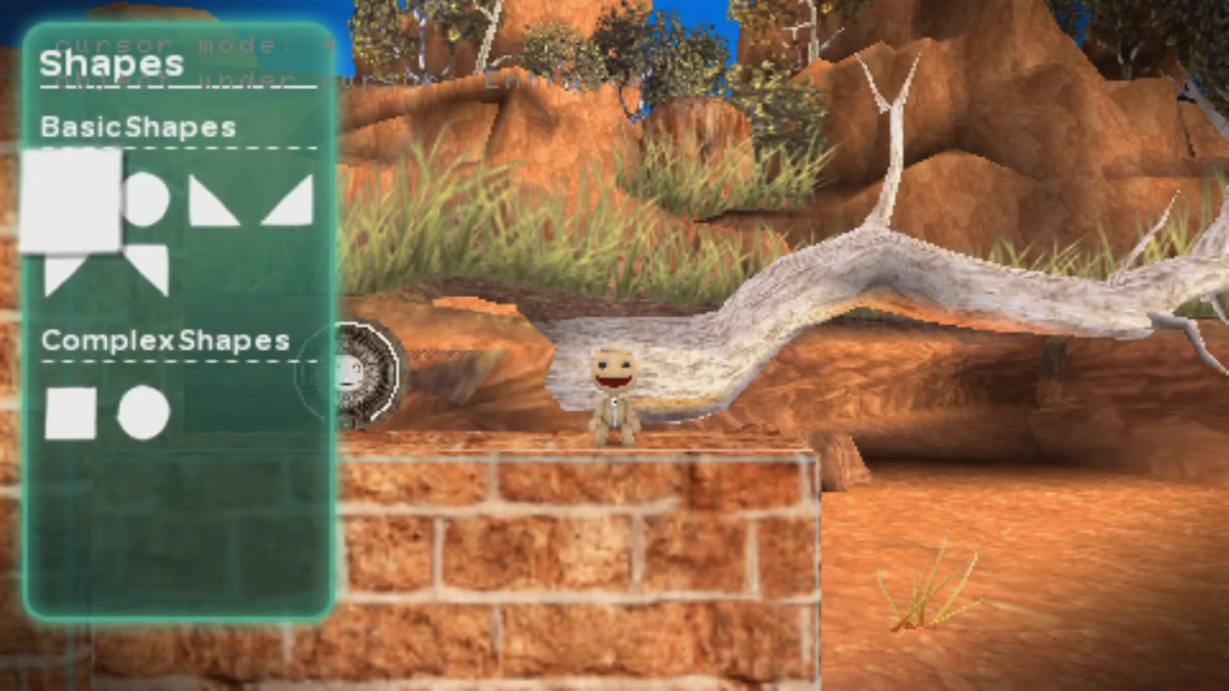
key(Return)
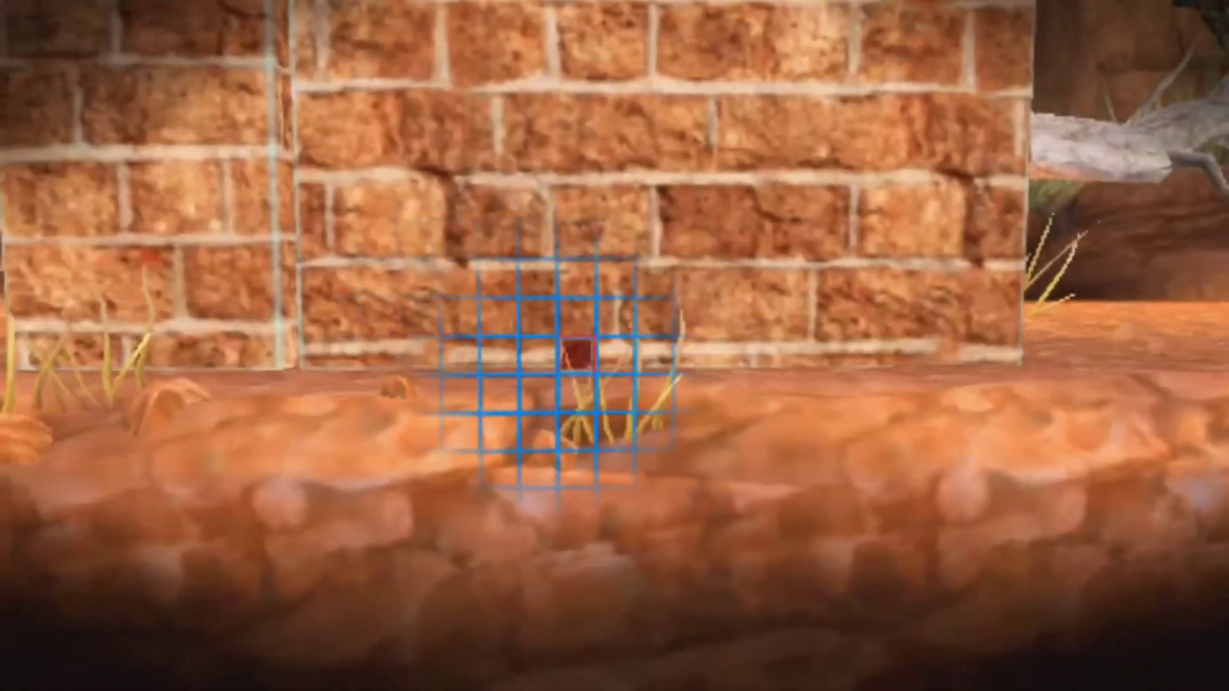
Try to lay out the square piece from the ground upward beside the brick platform's right end
key(Up)
key(Right)
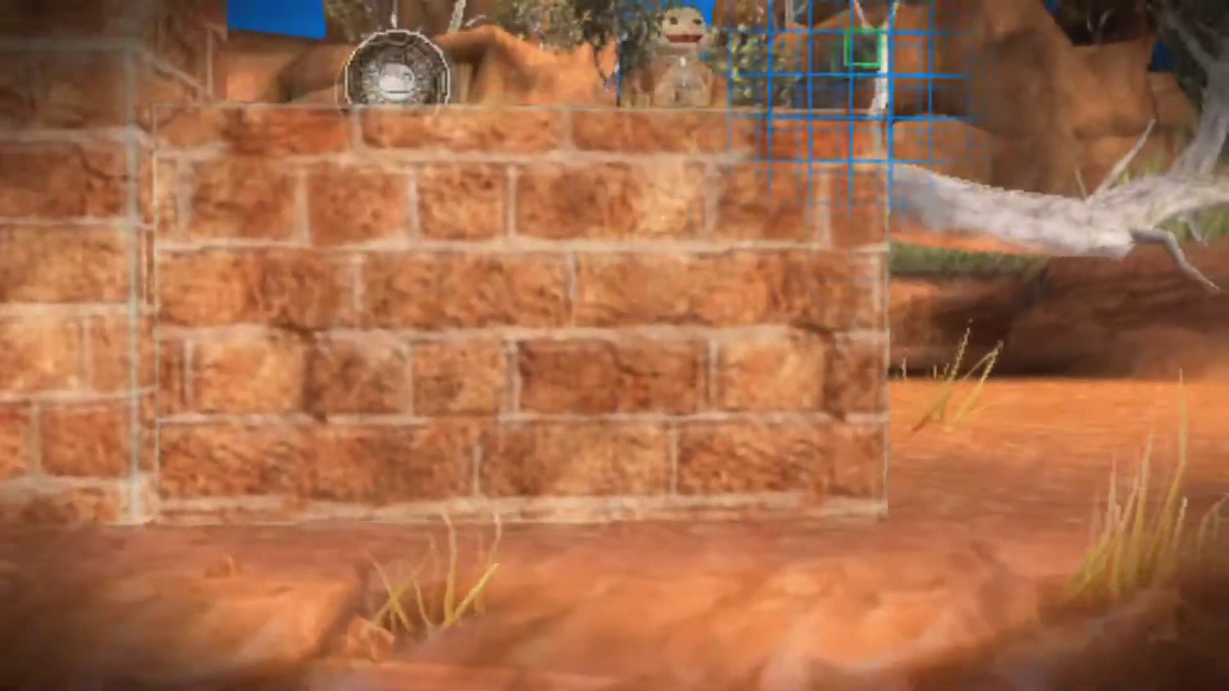
key(Down)
key(Right)
key(Right)
key(Up)
key(Left)
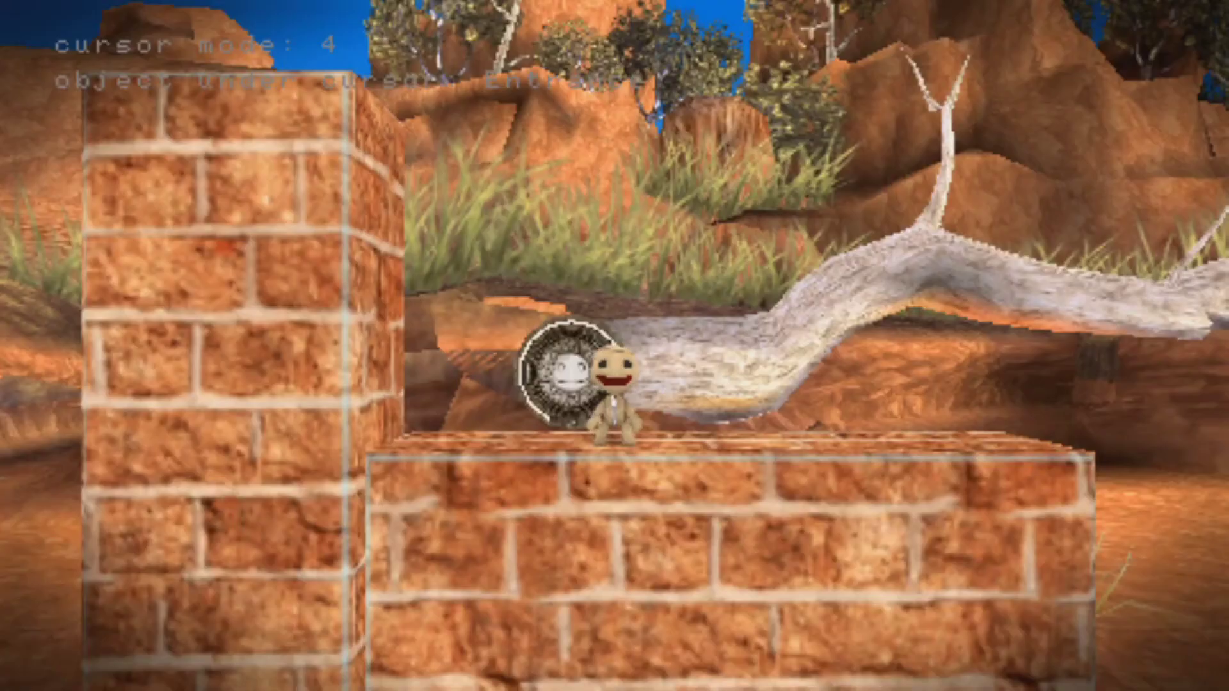
Place a new dark rectangular block from the goodies bag against the right end of the brick platform
key(a)
key(a)
key(Right)
key(z)
key(a)
key(Right)
key(z)
key(Down)
key(Right)
key(Right)
key(Up)
key(Left)
key(z)
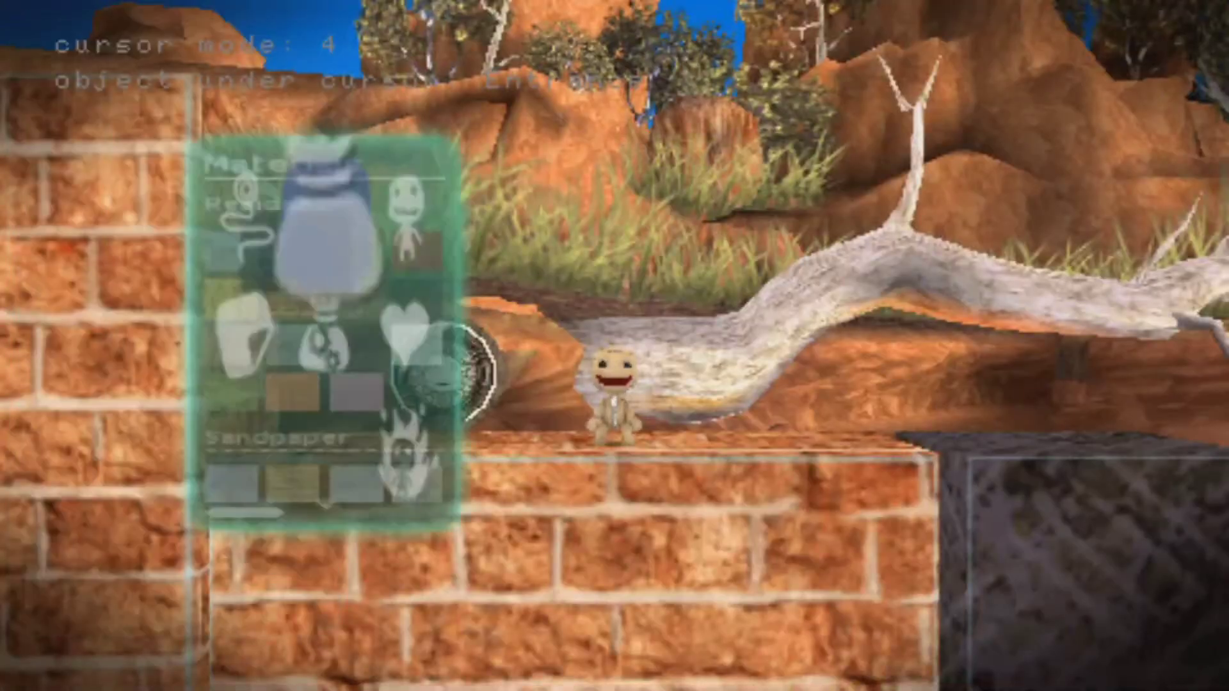
Apply the fire hazard to the dark block beside the brick platform and return to the character
key(Right)
key(a)
key(z)
key(Right)
key(z)
key(Right)
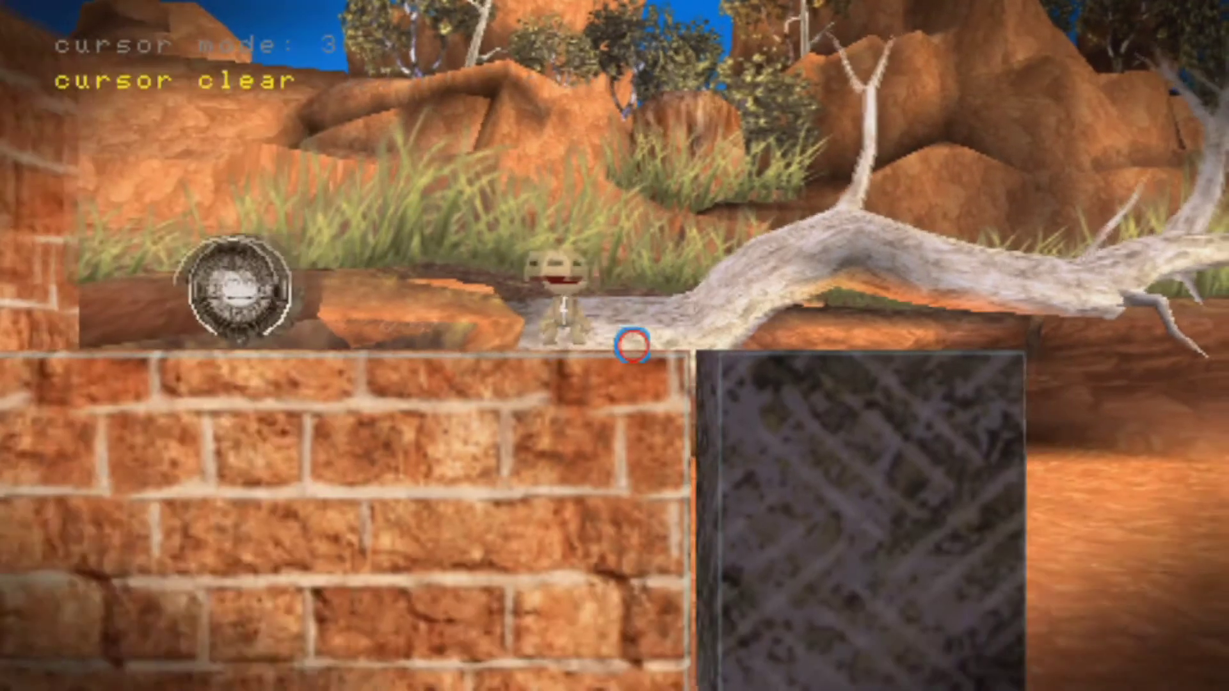
key(Down)
key(z)
key(x)
key(x)
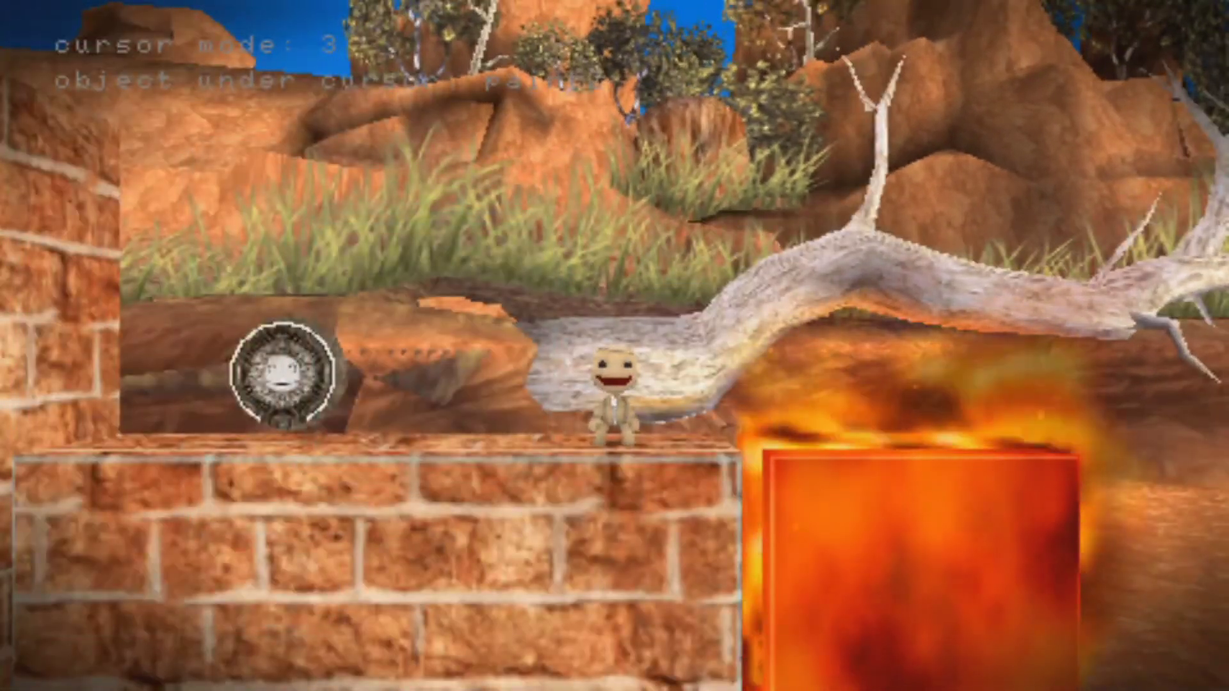
Take the character past the fire block onto the small brick platform beyond it and open the tool menu
key(Home)
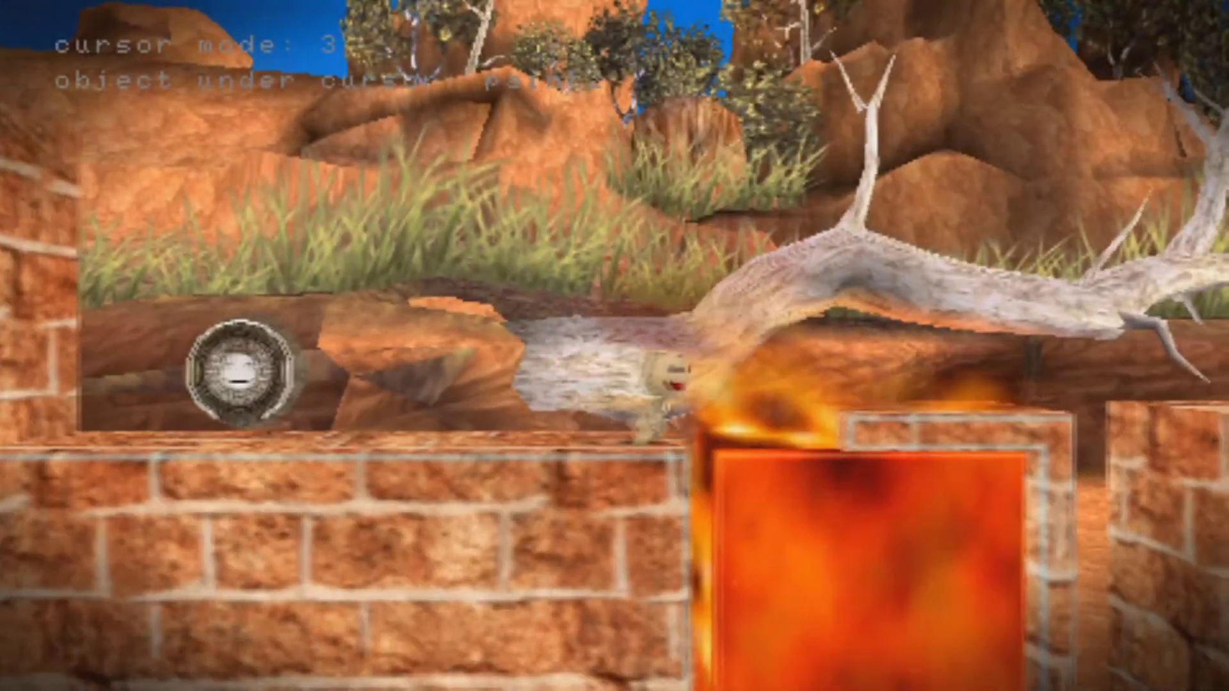
key(Right)
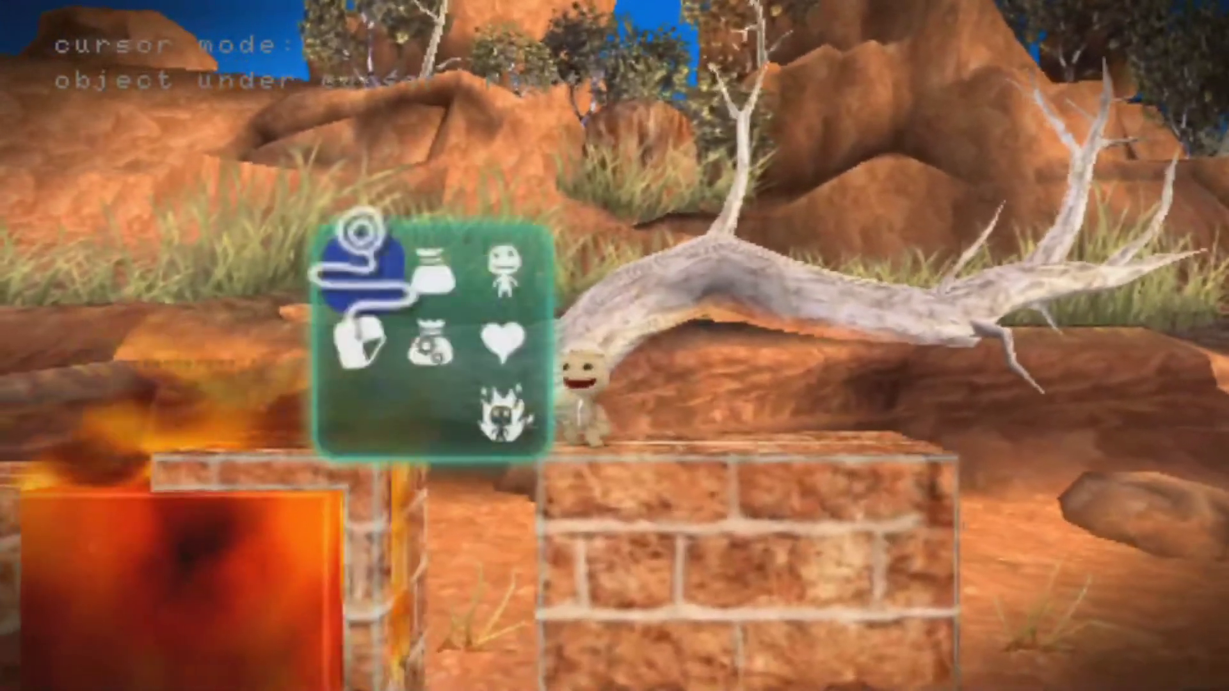
key(Return)
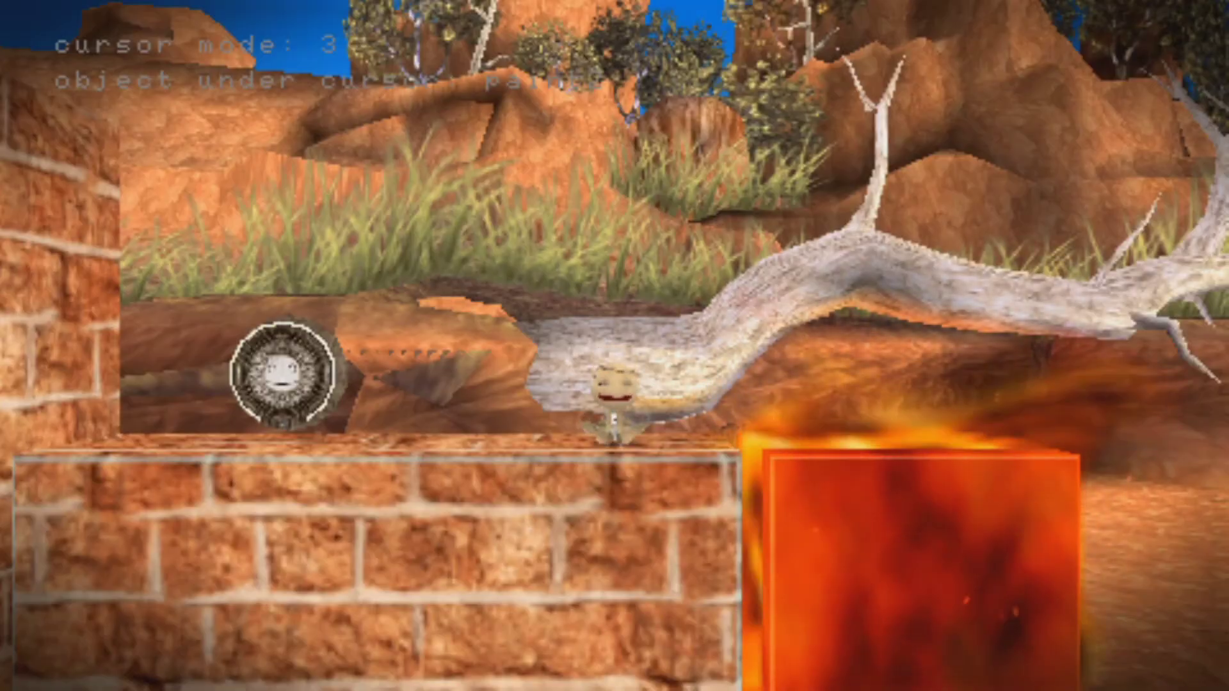
Place a new material piece from the ground upward where the brick platform meets the fire block
key(Right)
key(x)
key(a)
key(Right)
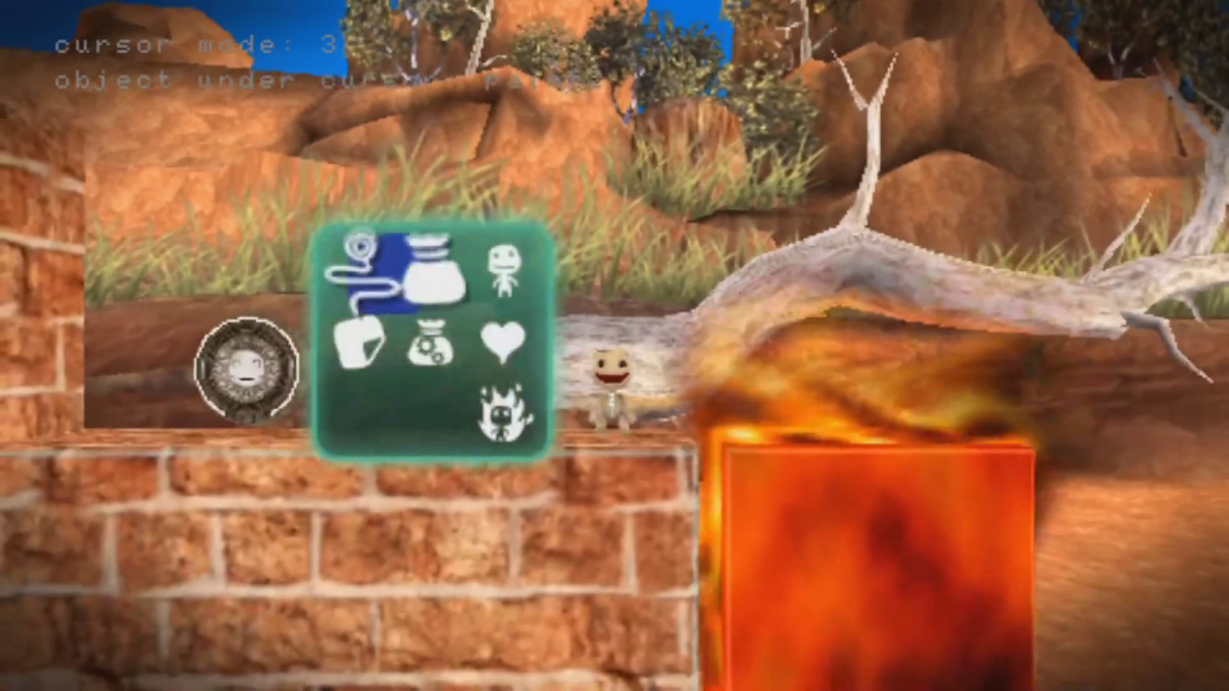
key(x)
key(Down)
key(Right)
key(x)
key(x)
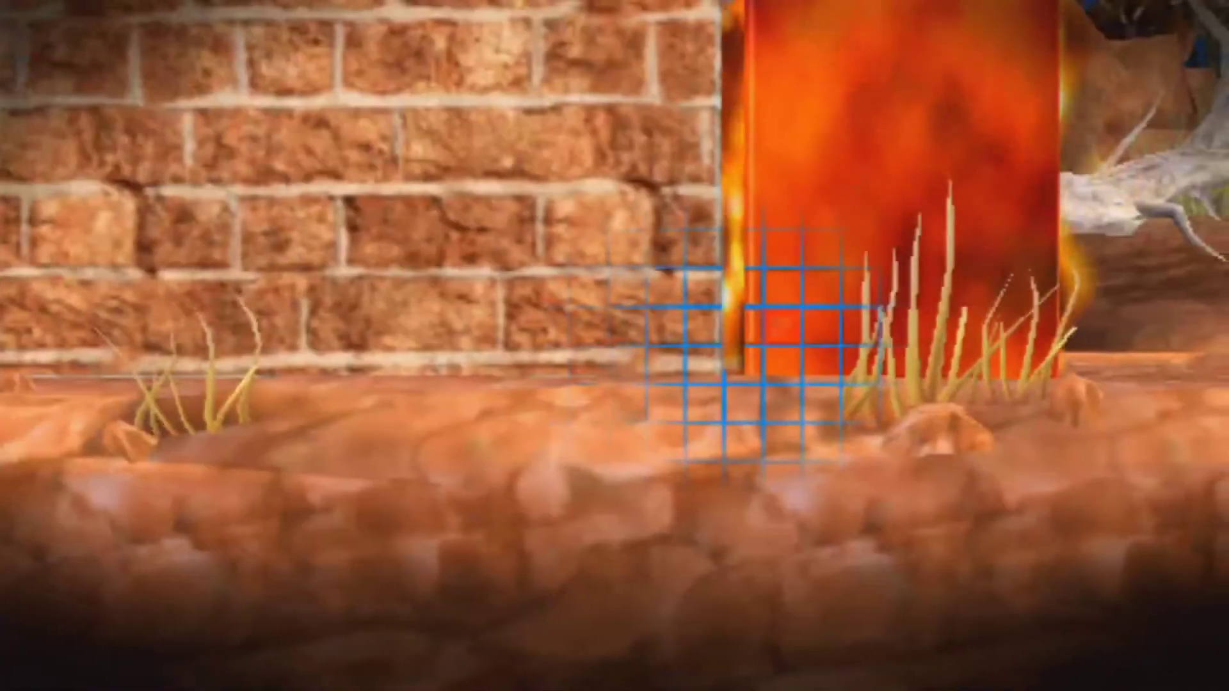
key(Up)
key(Return)
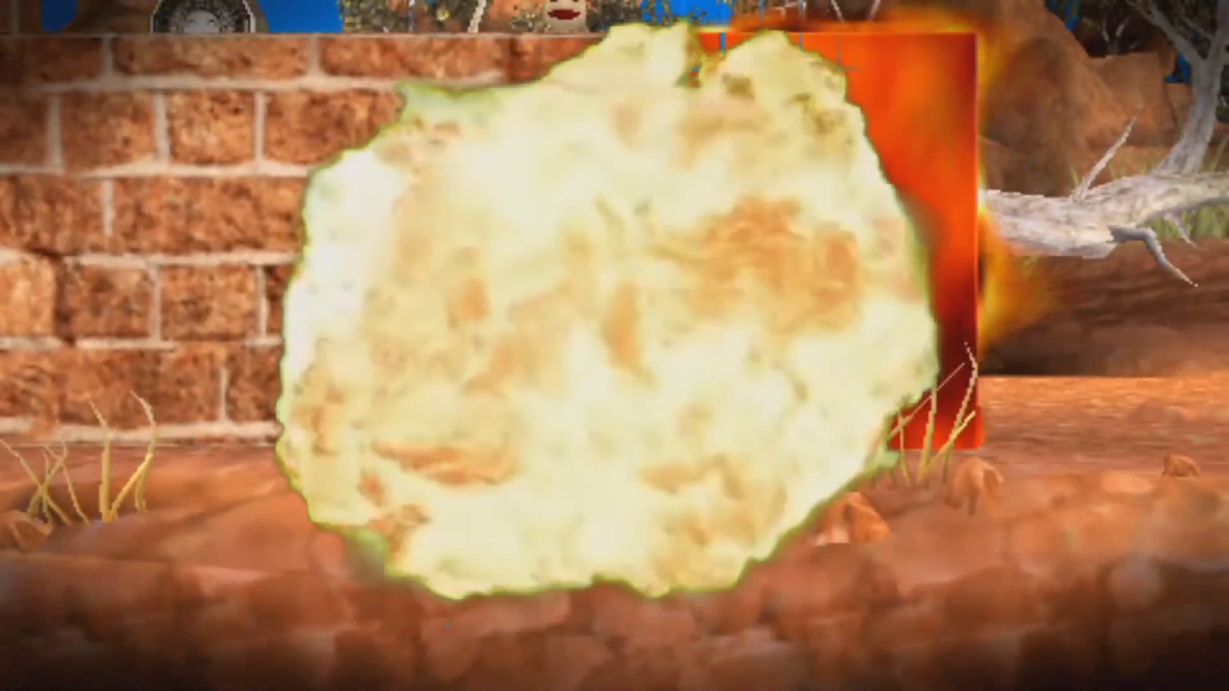